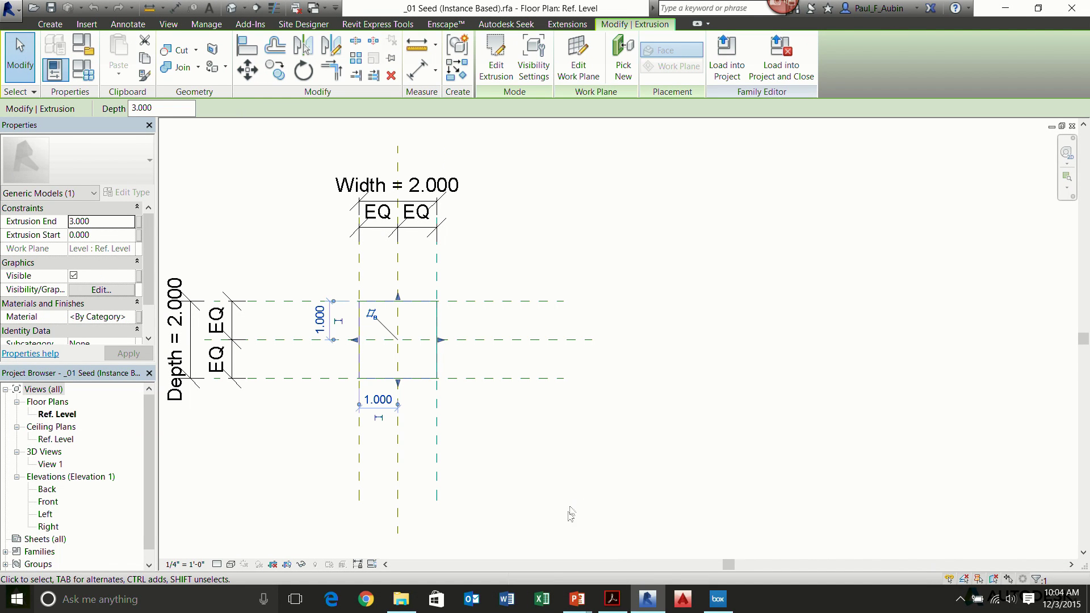
- Edit the extrusion's sketch and delete the four lines of its square profile
click(496, 58)
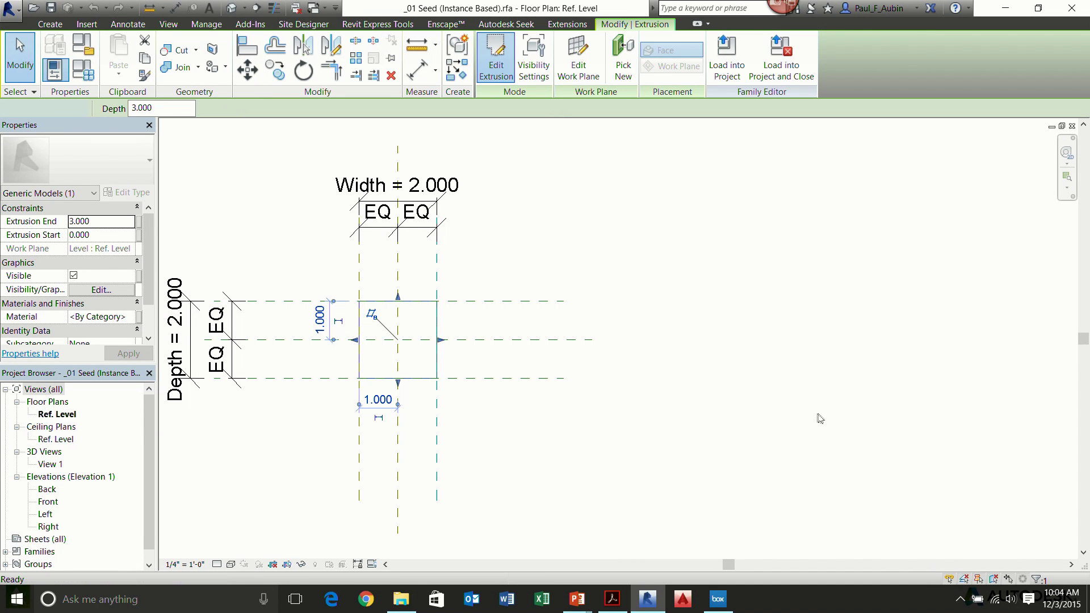
drag(330, 284, 543, 484)
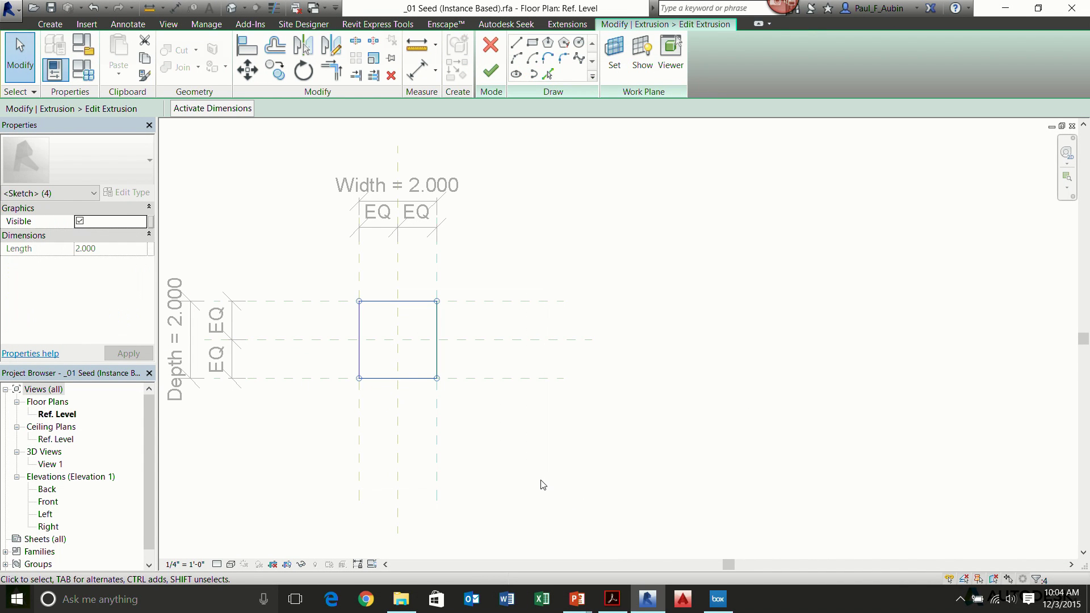
key(Escape)
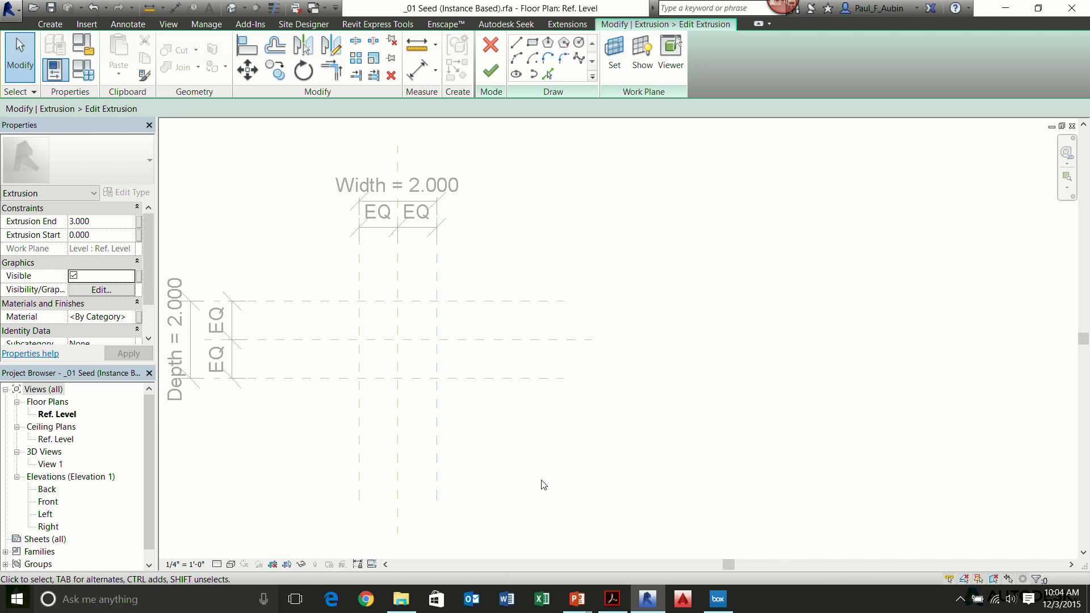
- Sketch a circle of radius 1.000 from the centre reference planes' intersection to the right width plane, and try to align it to that plane
click(579, 42)
click(397, 339)
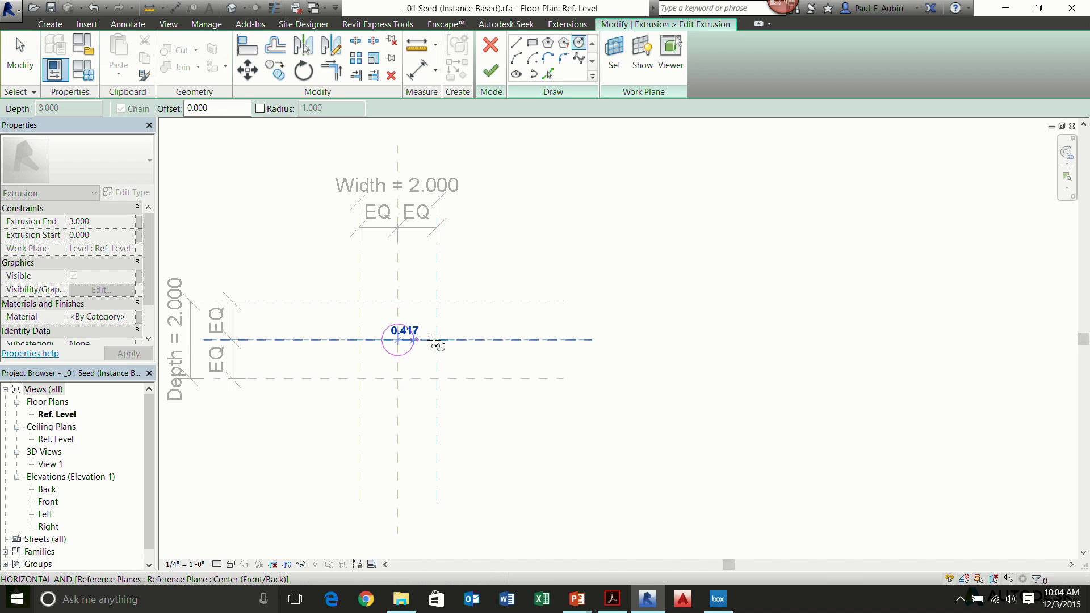
click(436, 339)
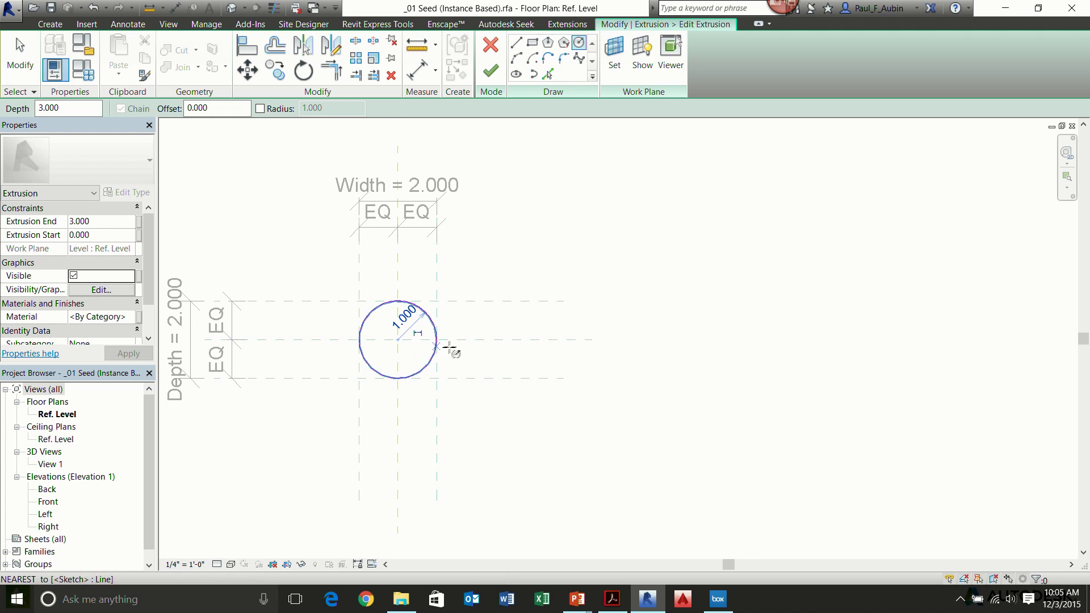
click(246, 45)
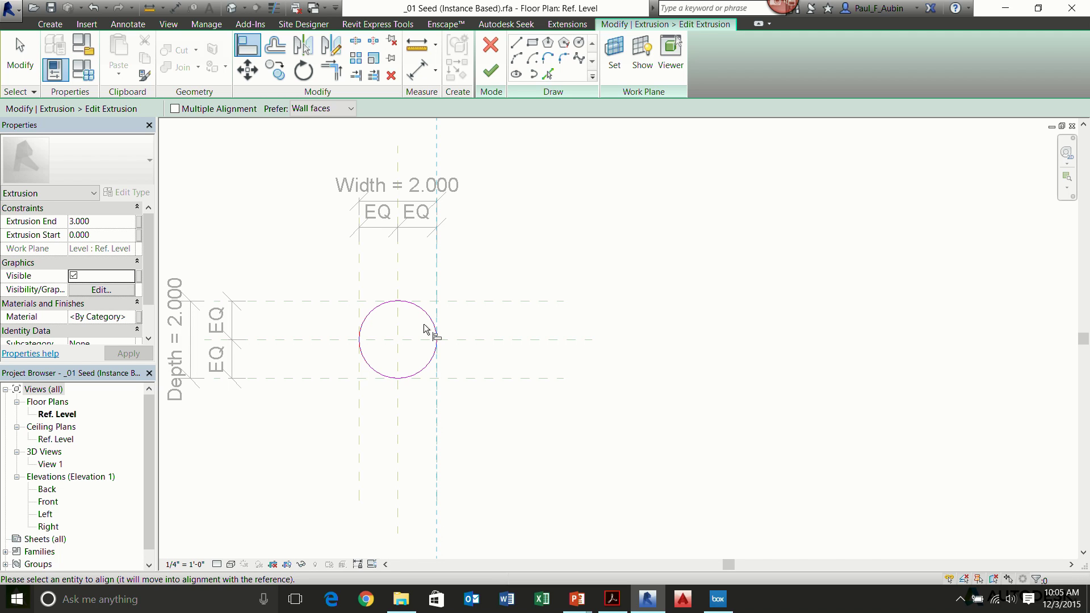
key(Escape)
- Make the circle's radius dimension permanent, labelled with a new family type parameter R, and finish the sketch
click(430, 332)
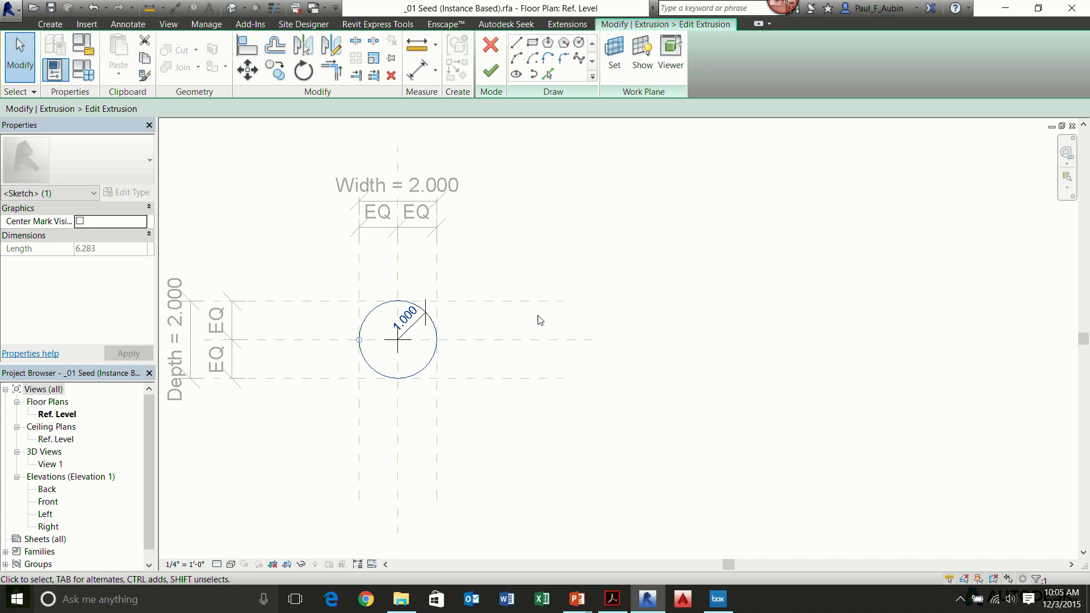
click(410, 325)
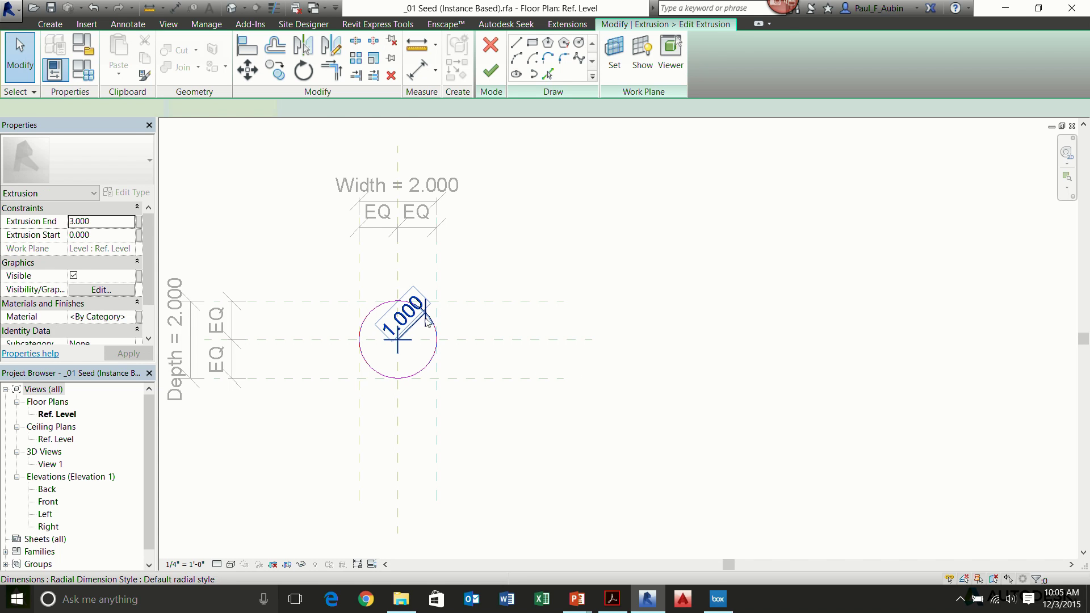
click(404, 317)
click(289, 107)
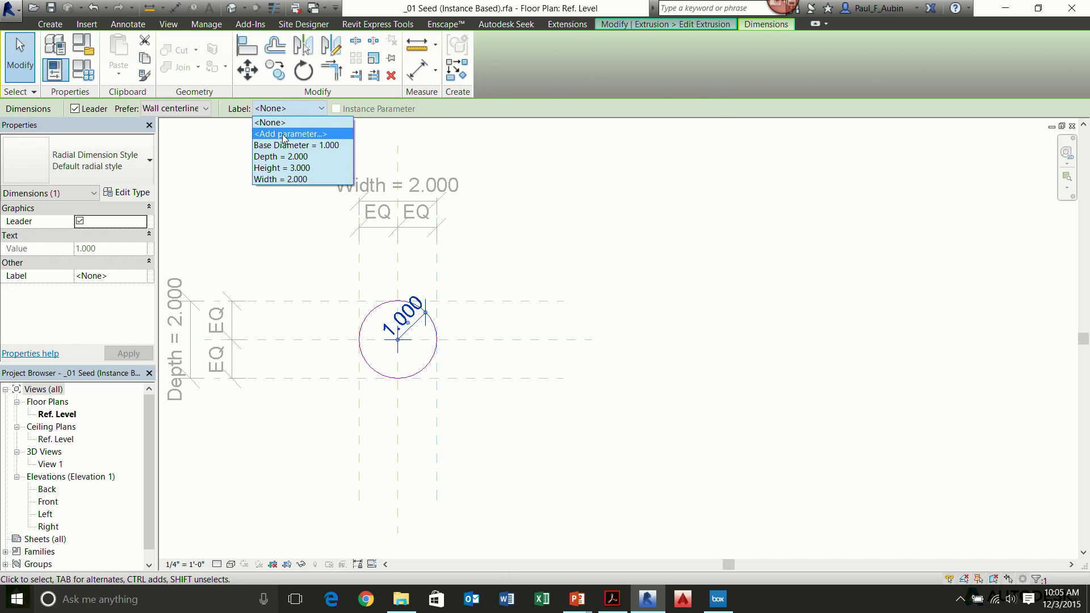
click(278, 130)
text(R)
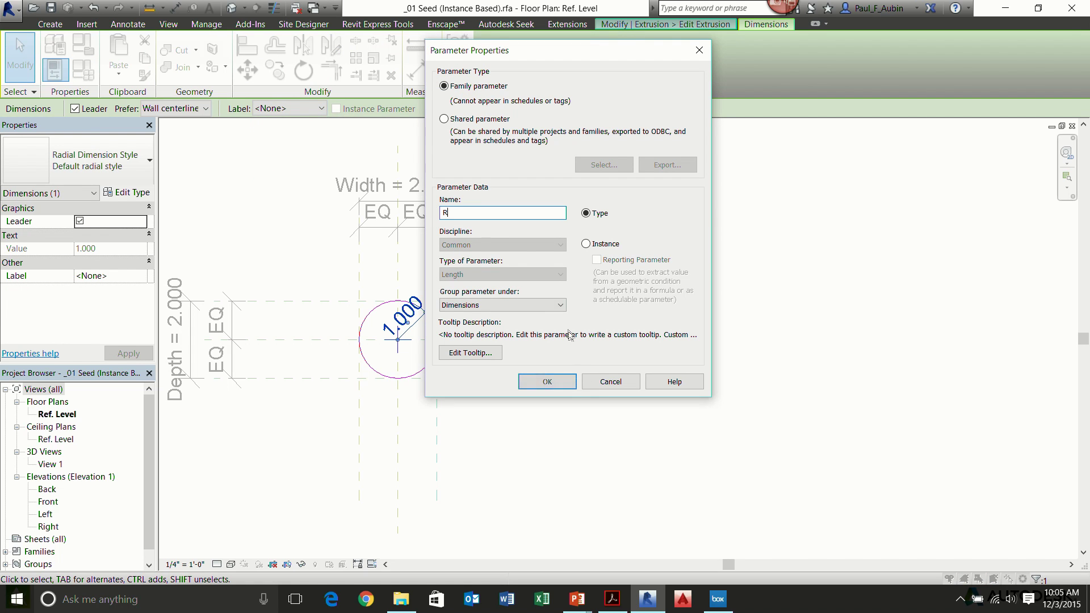
click(562, 382)
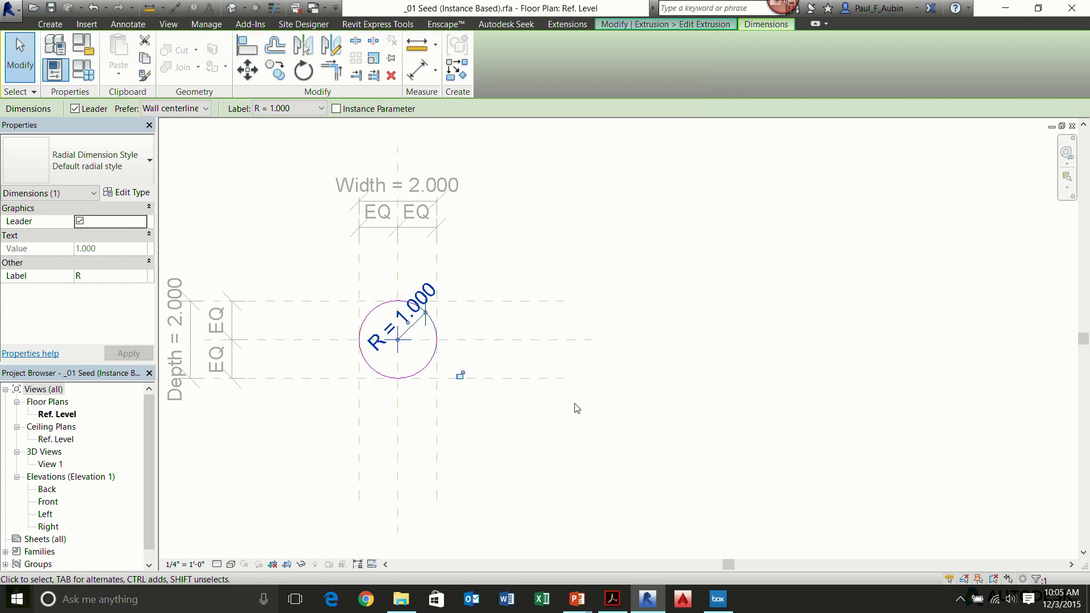
click(532, 443)
click(487, 59)
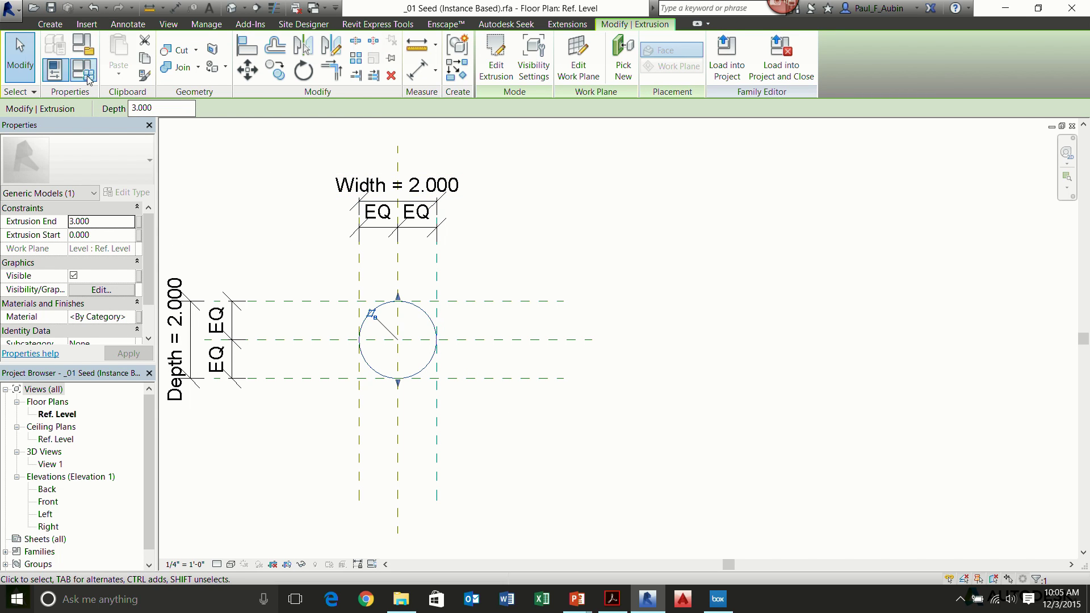
- Give the Width parameter the formula R*2 in the family types and apply it
click(54, 69)
drag(303, 67, 765, 171)
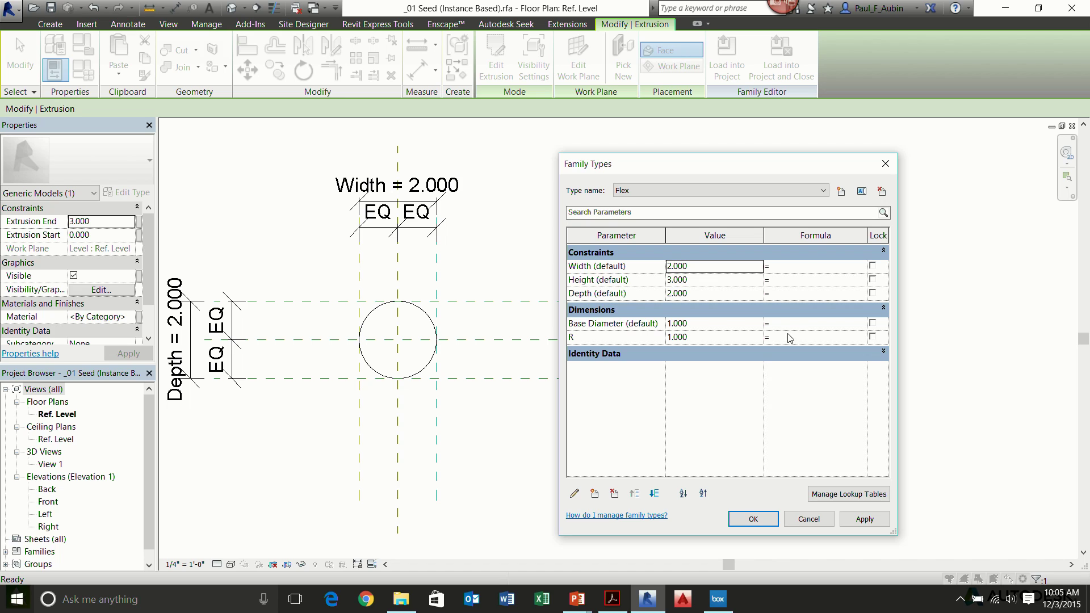
click(784, 268)
text(R*2)
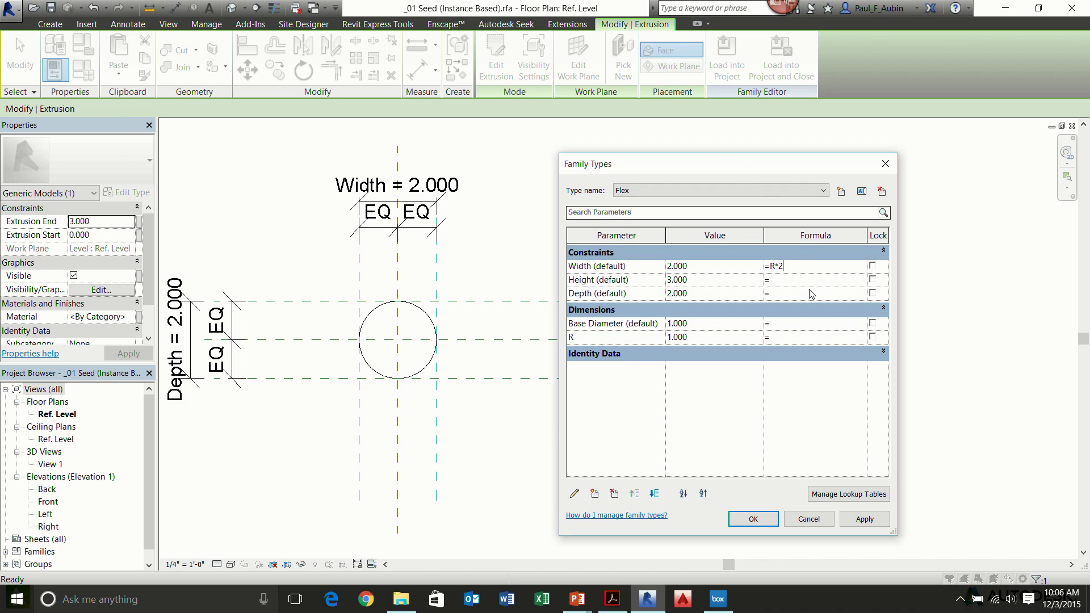
drag(784, 265, 772, 258)
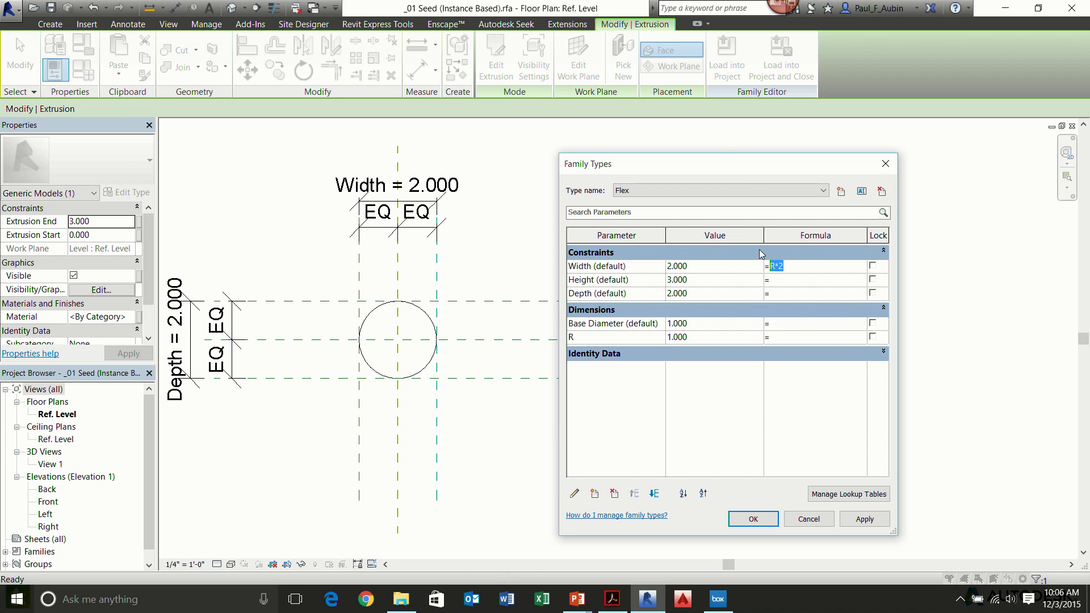
click(798, 294)
click(863, 519)
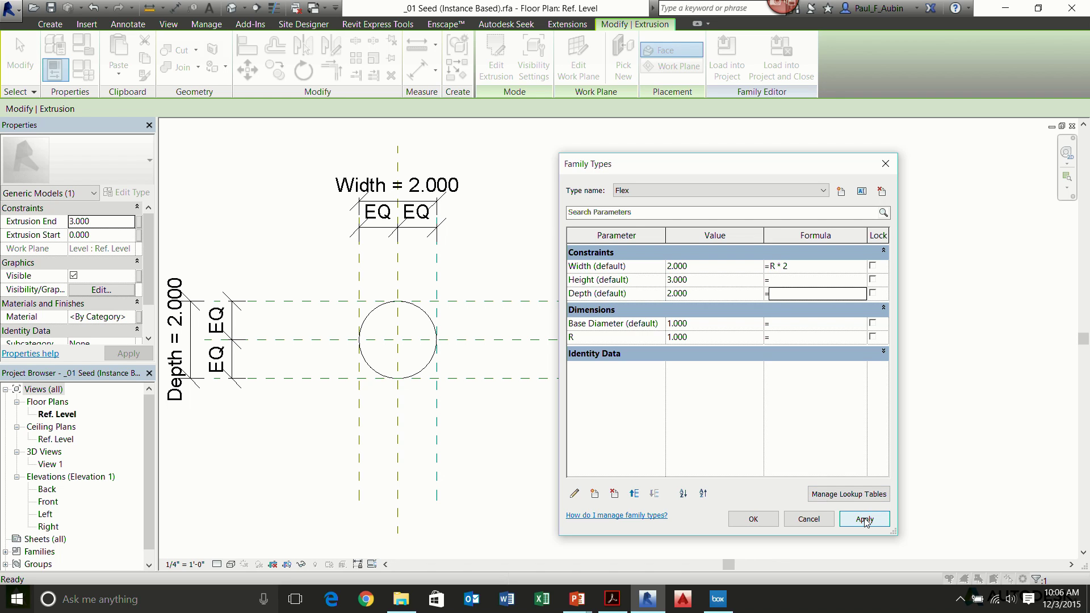
- Set the R parameter to 2 and apply it to flex the circle and the width
click(692, 337)
key(BackSpace)
key(BackSpace)
key(BackSpace)
key(BackSpace)
key(BackSpace)
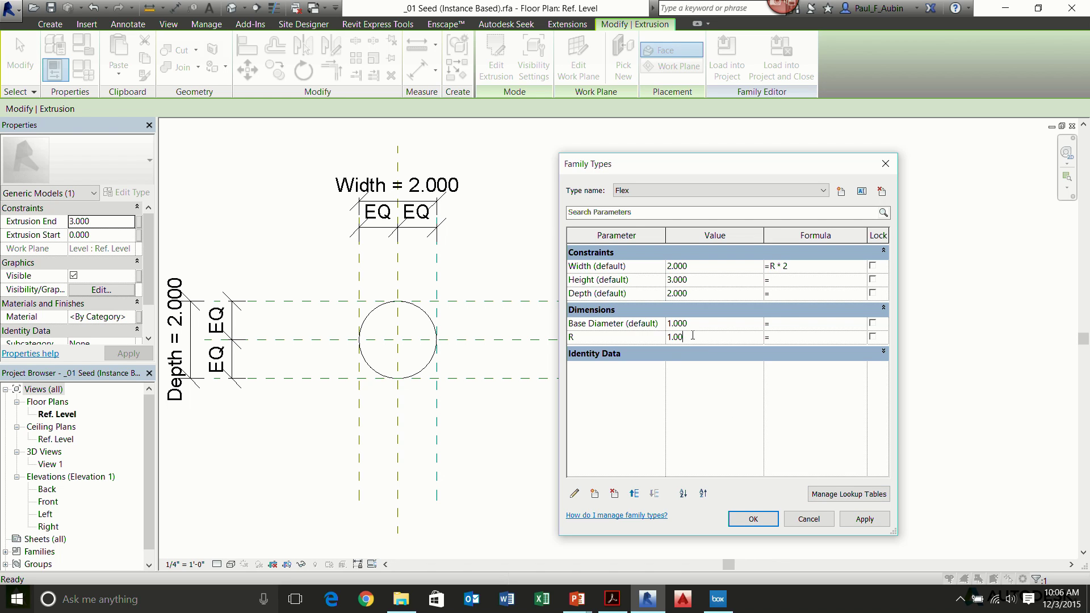
text(2)
key(Tab)
click(868, 520)
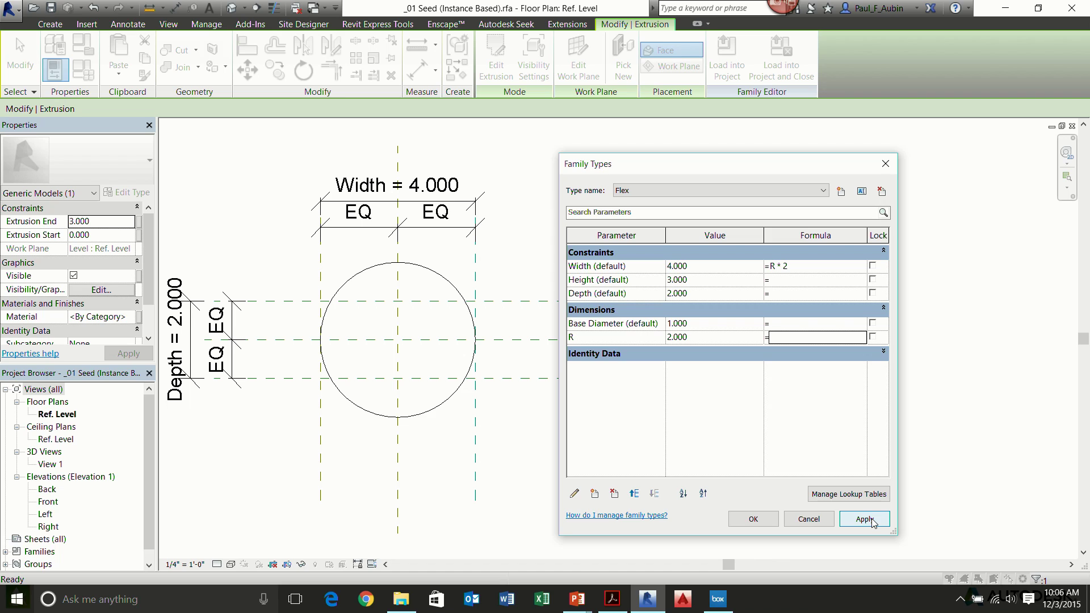
click(865, 519)
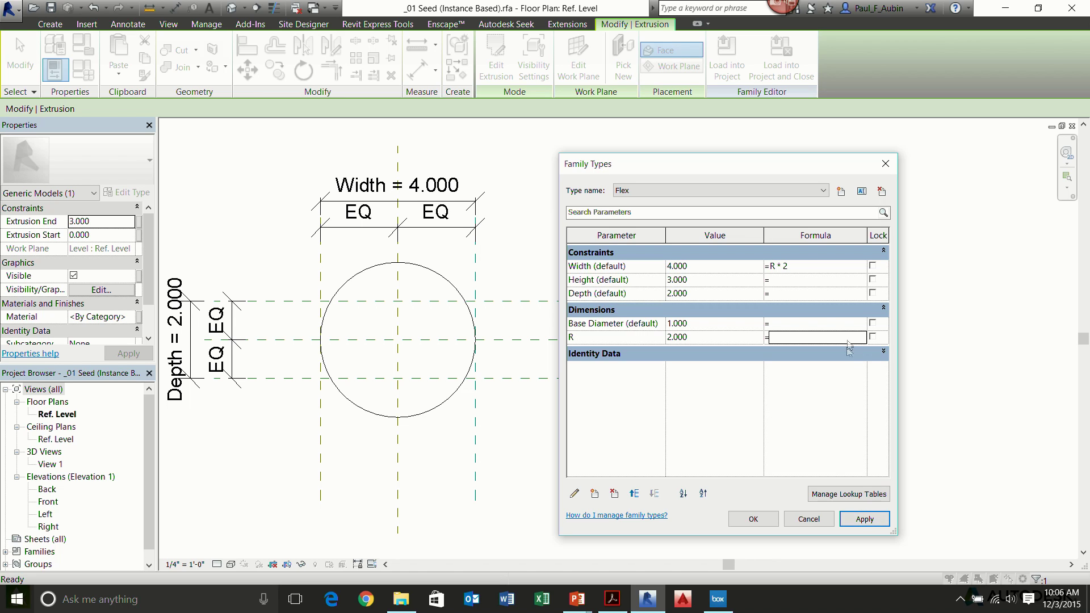
- Remove the Width formula and apply a value of 3 for R, closing the family types
click(808, 267)
key(Delete)
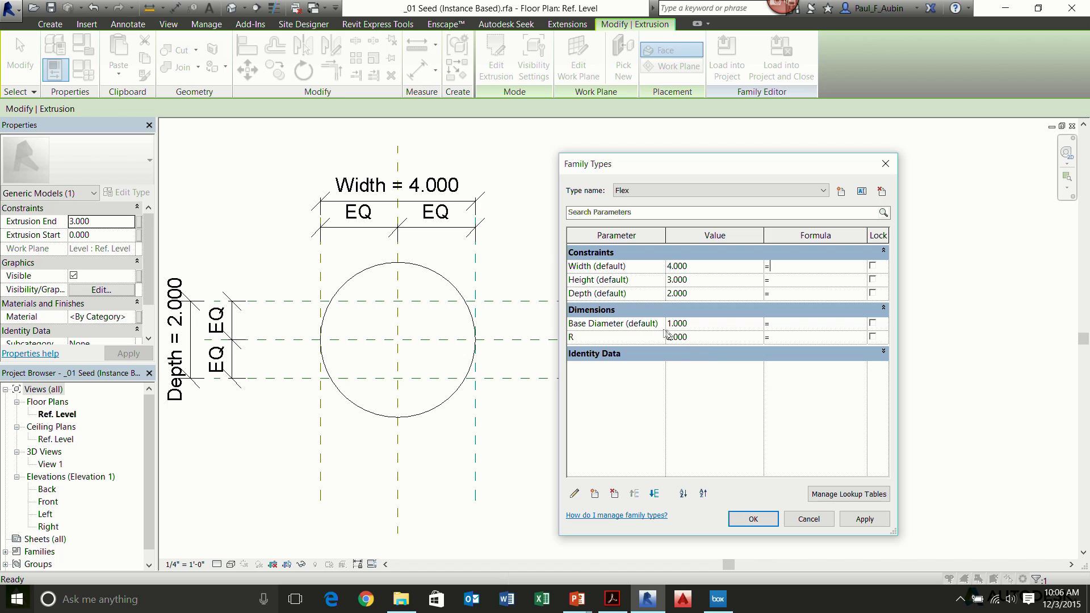
click(711, 340)
text(3)
click(864, 519)
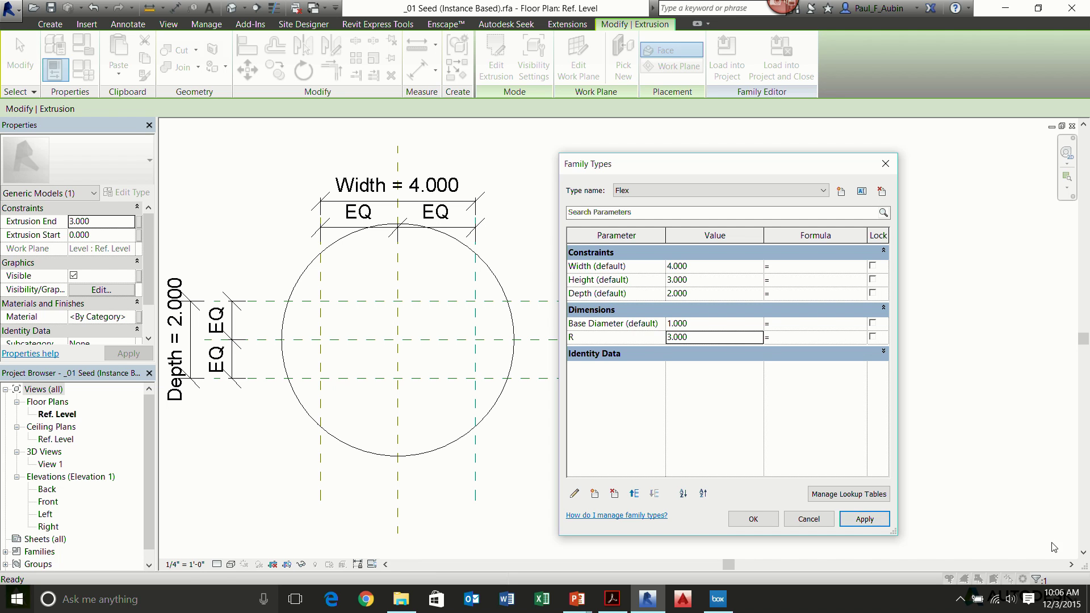
click(815, 517)
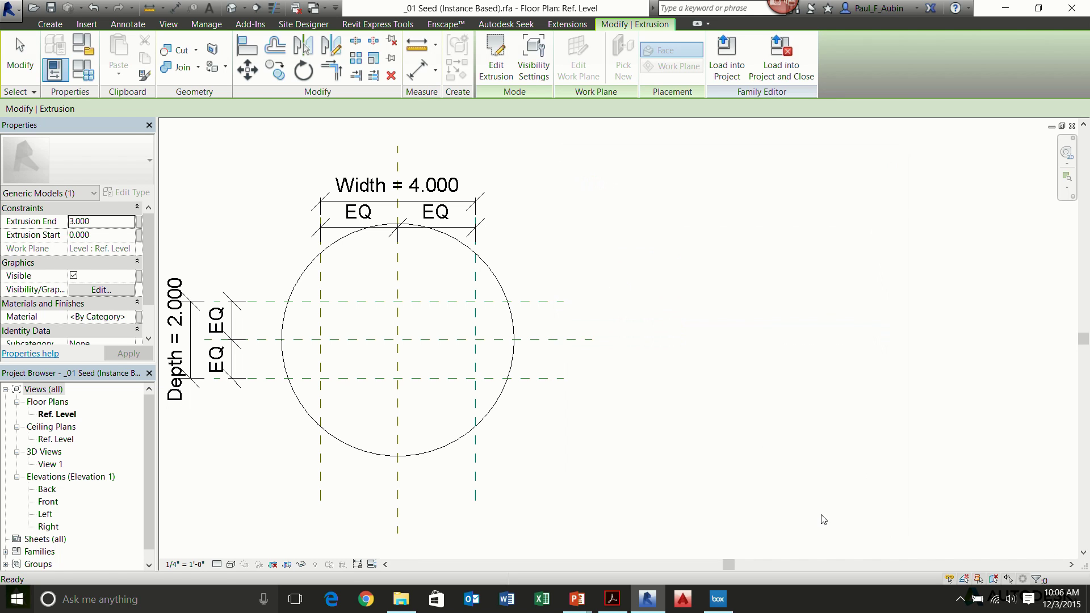
- Delete the circle from the extrusion's sketch and check the parameters in the family types
double_click(499, 390)
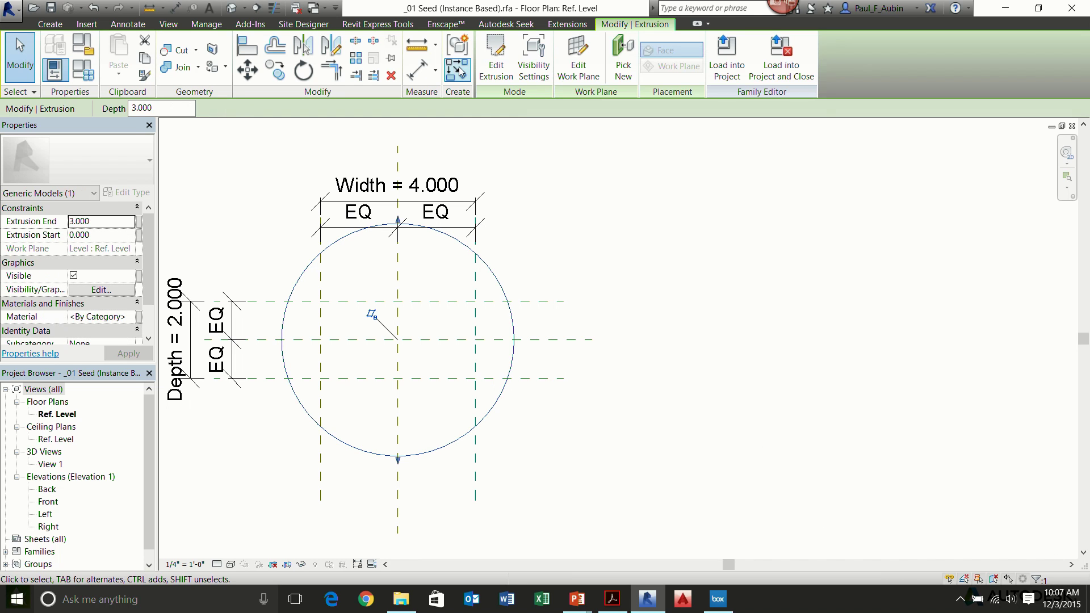
click(499, 289)
key(Delete)
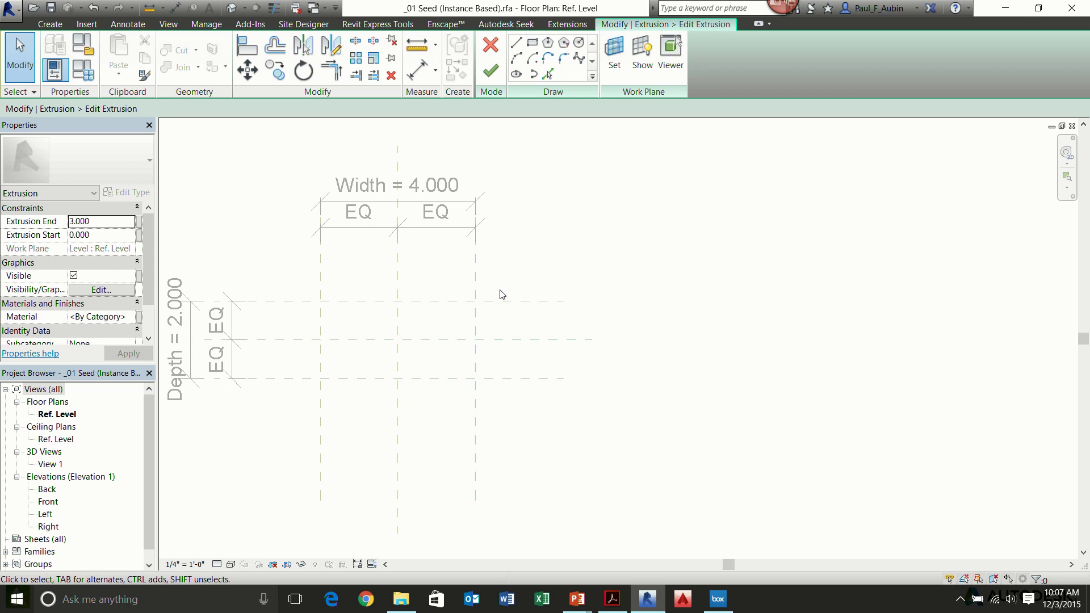
click(84, 69)
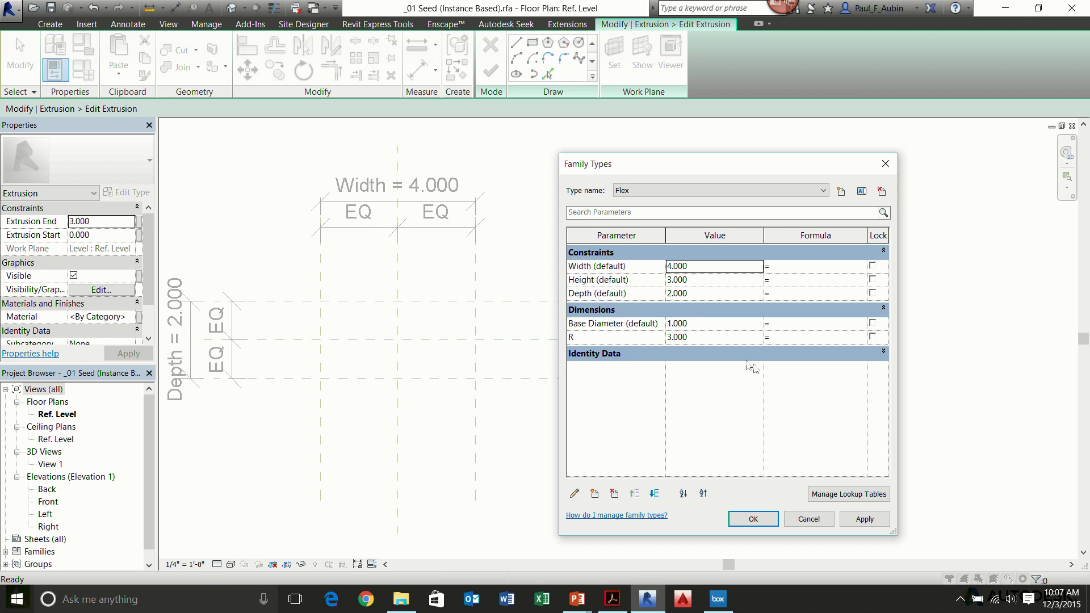
click(802, 520)
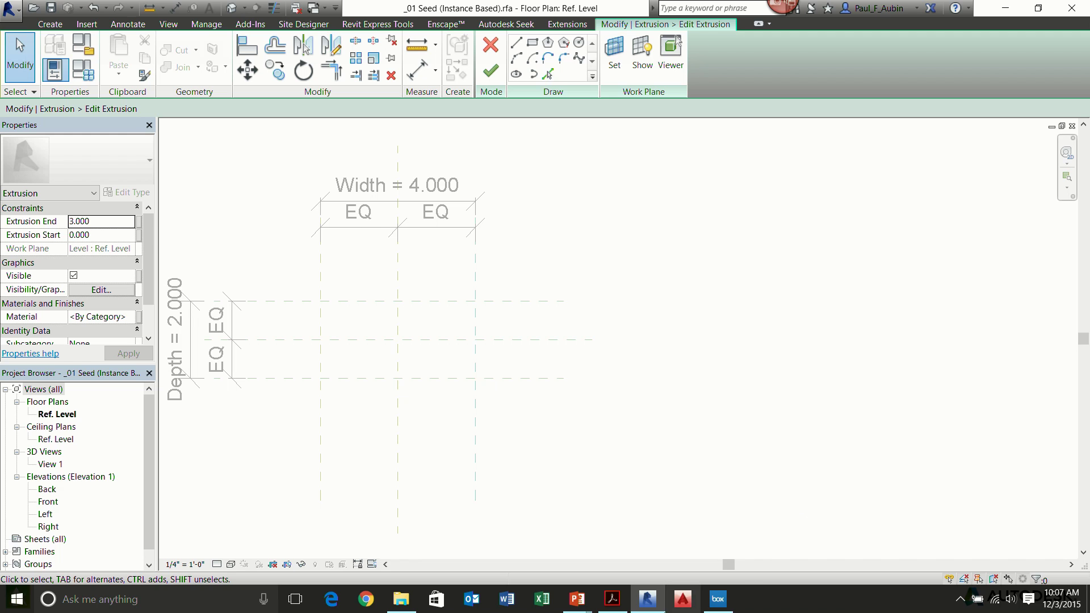
- Sketch an ellipse centred on the reference planes' intersection, with radii of 2.000 to the right width plane and 1.000 to the back plane
click(514, 74)
click(397, 339)
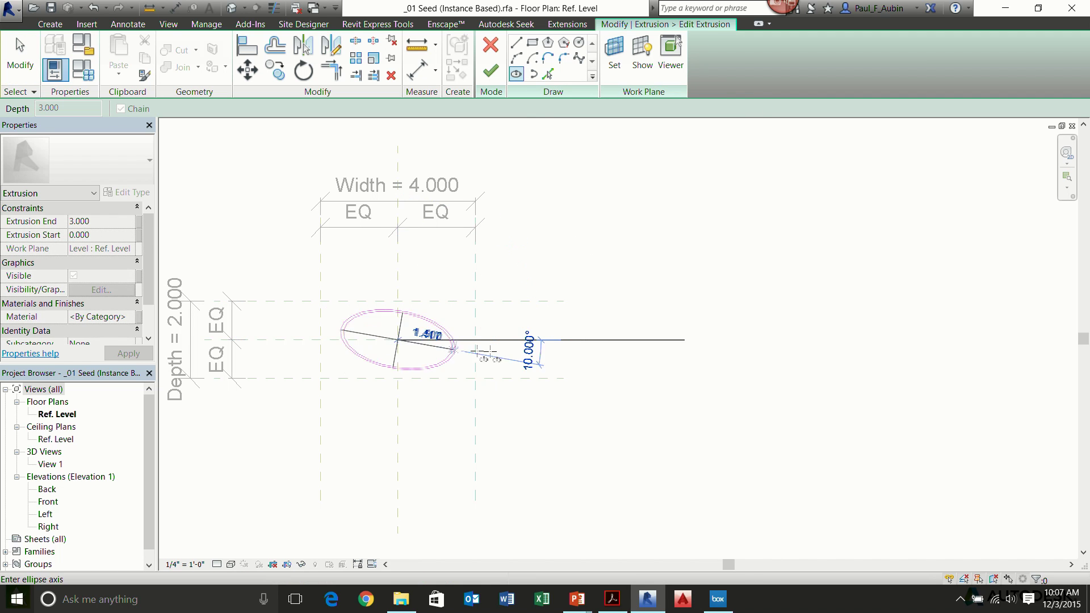
click(475, 339)
click(411, 302)
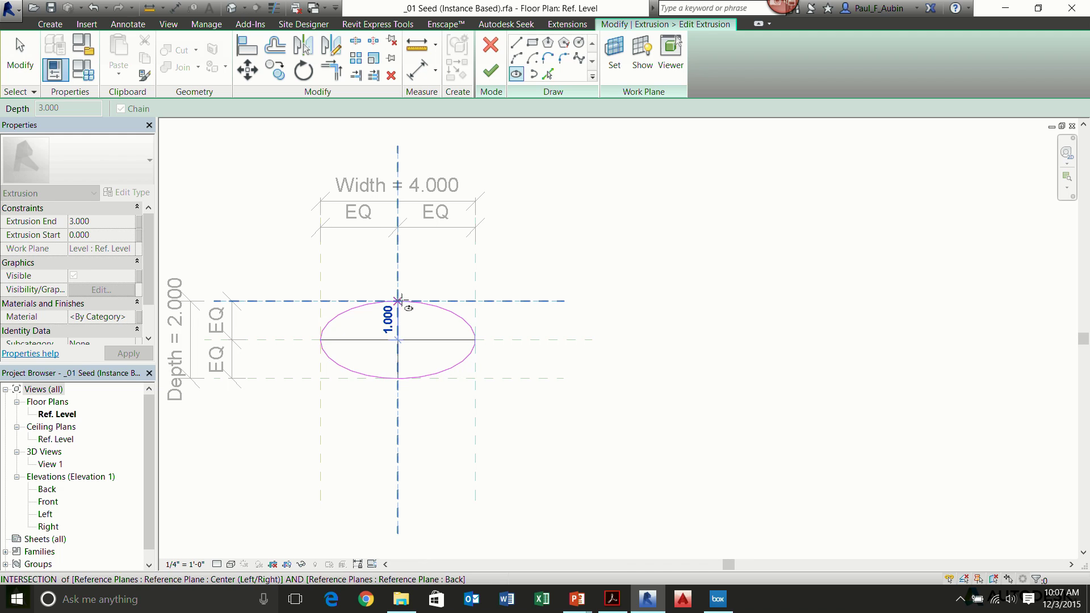
key(Escape)
key(Escape)
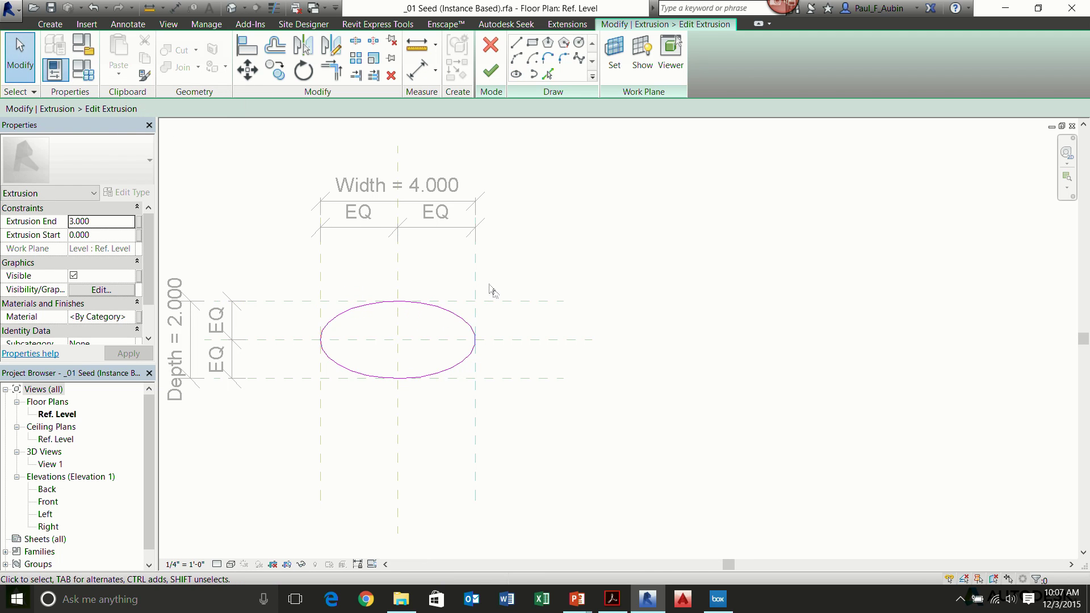
- Make both temporary radius dimensions of the ellipse permanent
click(465, 318)
click(443, 321)
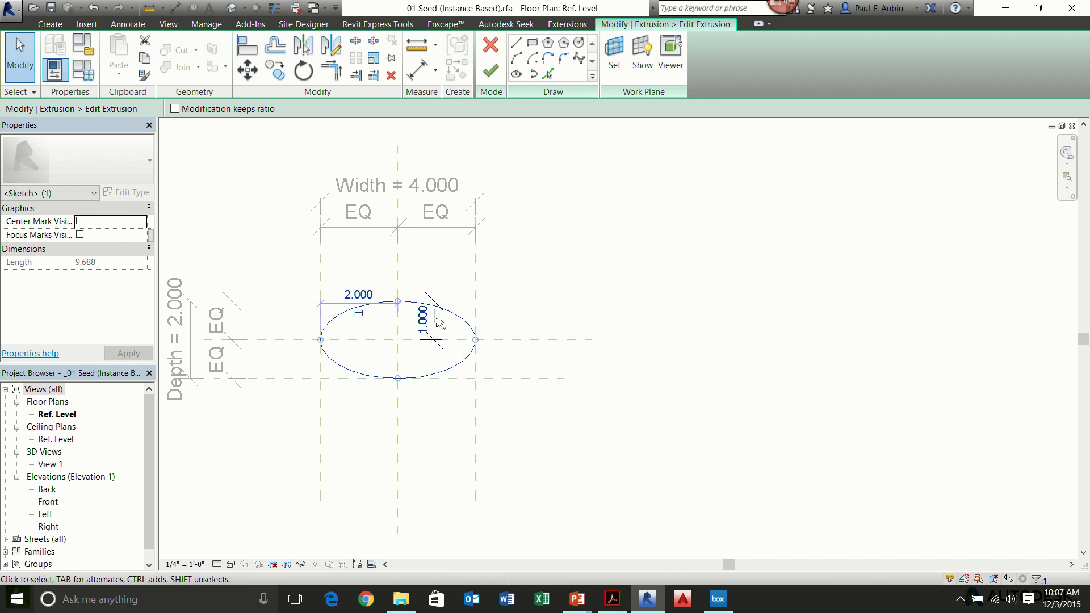
click(358, 313)
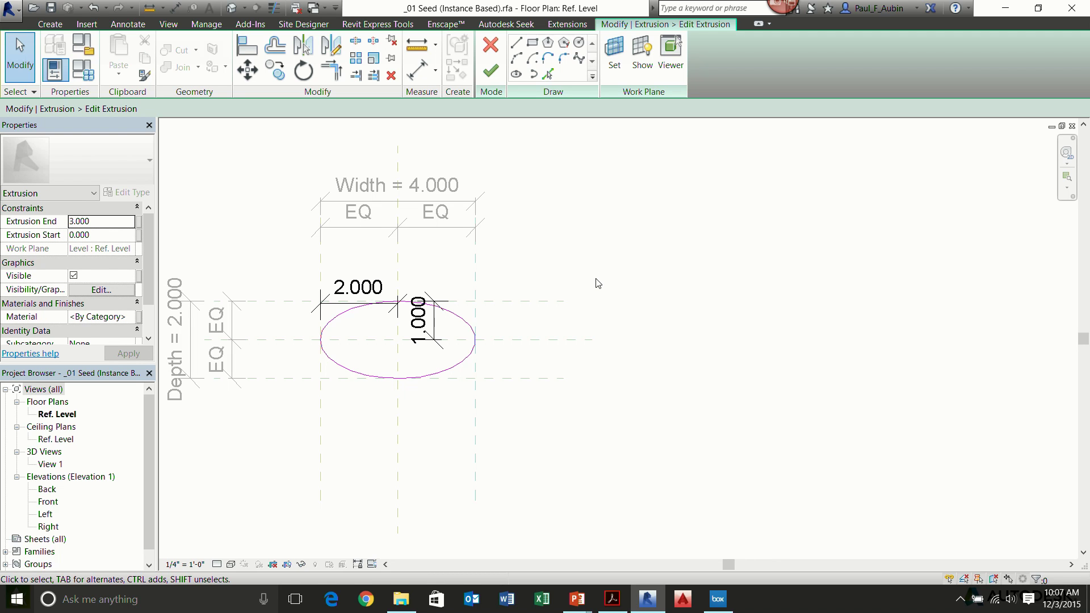
- Try labelling the ellipse's horizontal radius dimension with the existing parameter R, and undo it
click(442, 340)
click(288, 109)
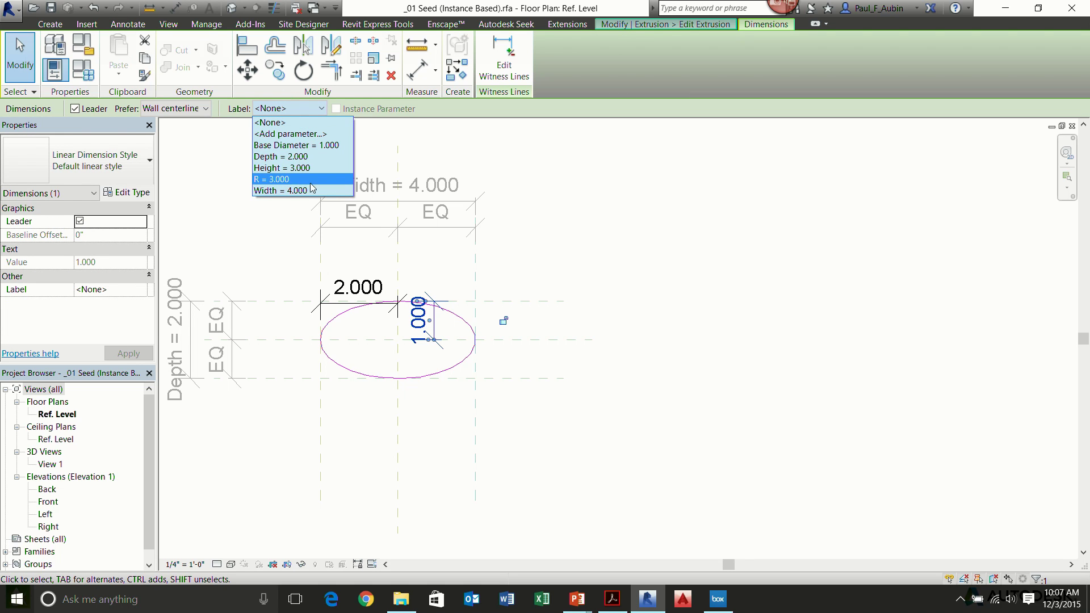
key(Escape)
click(362, 289)
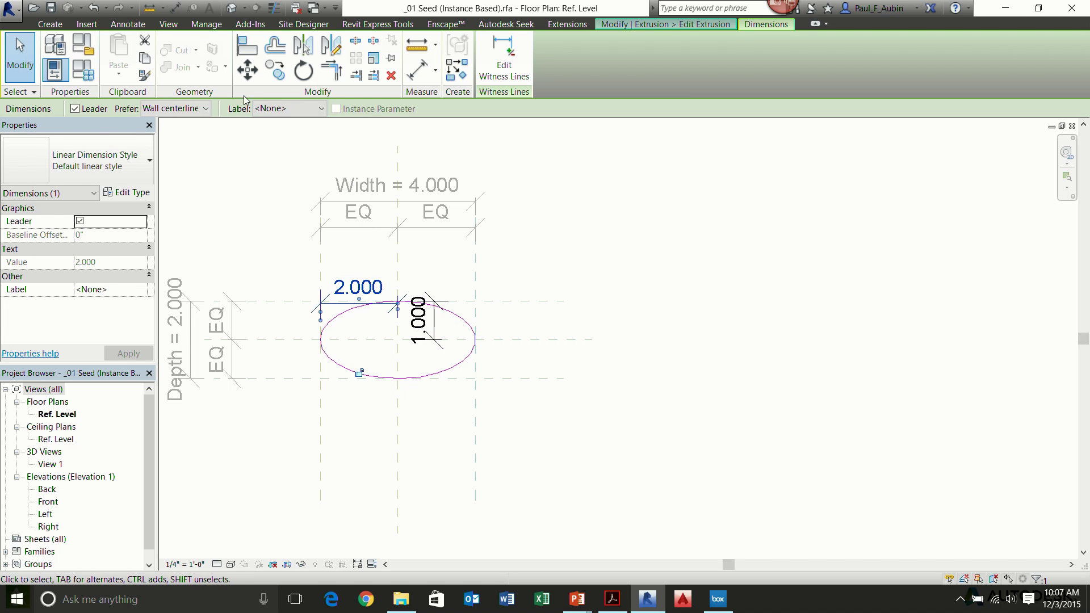
click(287, 108)
click(266, 180)
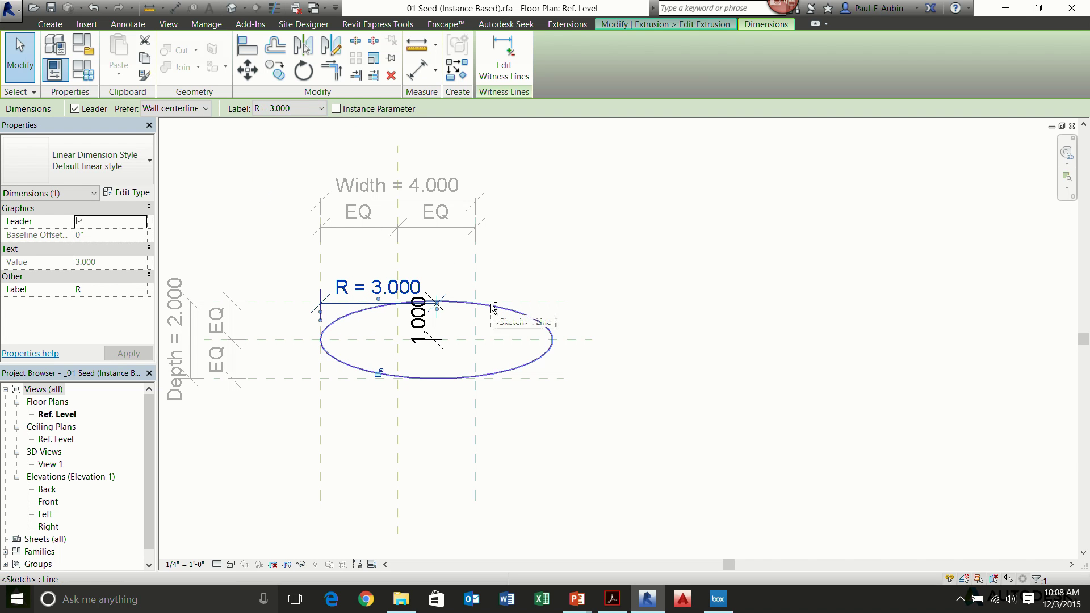
key(ctrl+z)
- Set parameter R to 2.000 in the family types and label the ellipse's horizontal radius dimension with it
click(91, 74)
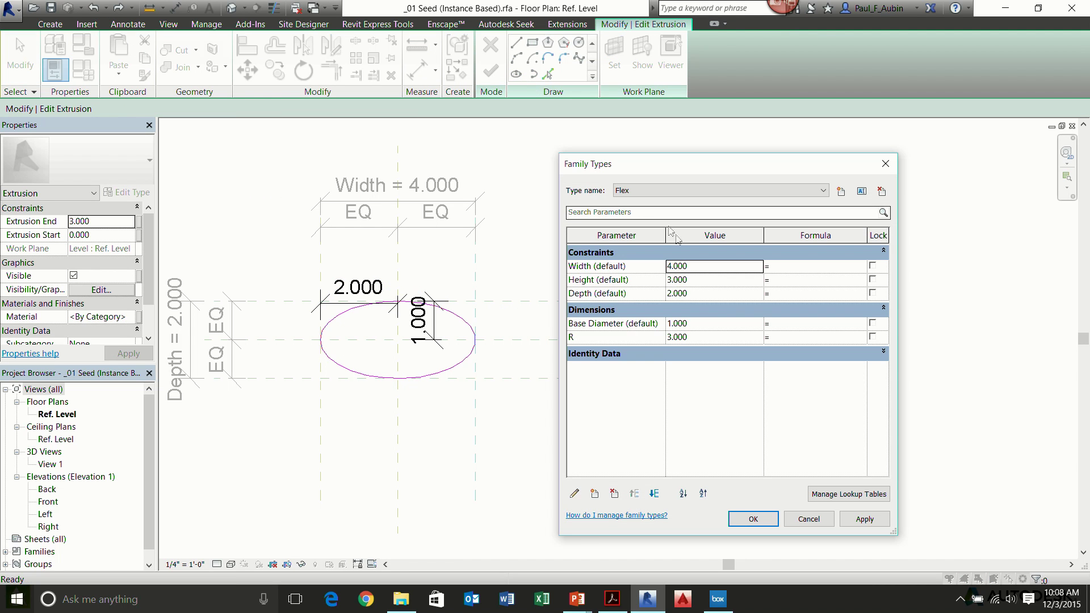
click(711, 336)
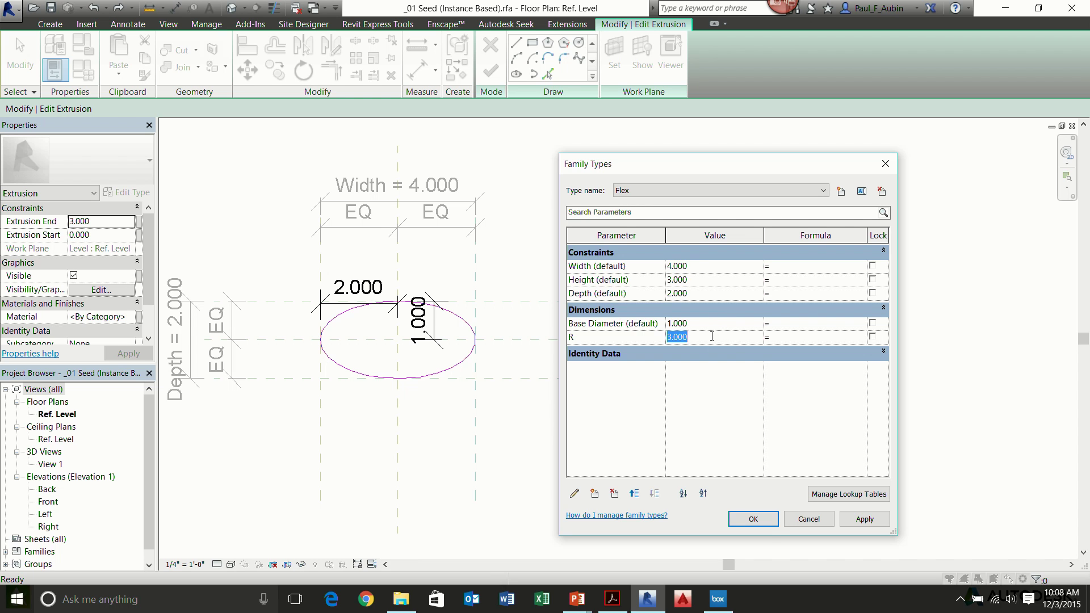
click(753, 519)
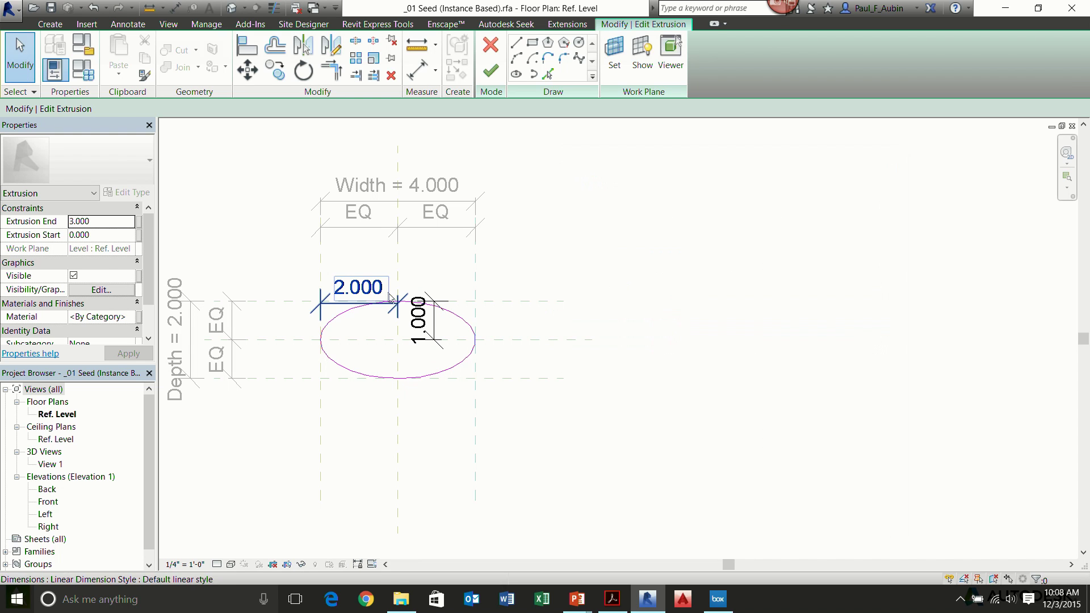
click(329, 303)
click(295, 107)
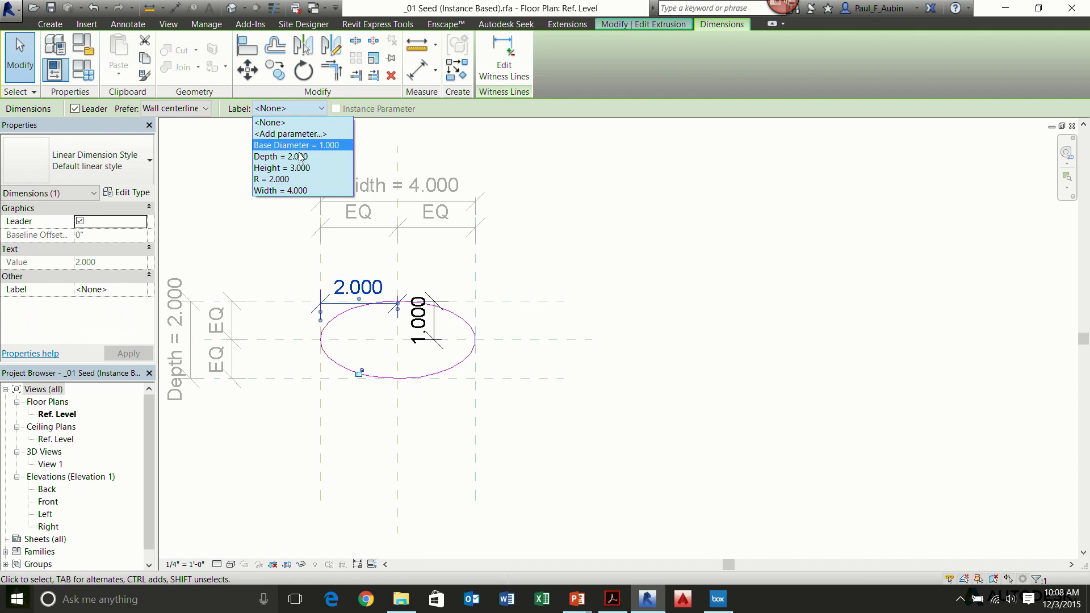
click(278, 179)
- Label the ellipse's vertical radius dimension with a new family type parameter named Y
click(419, 319)
click(293, 108)
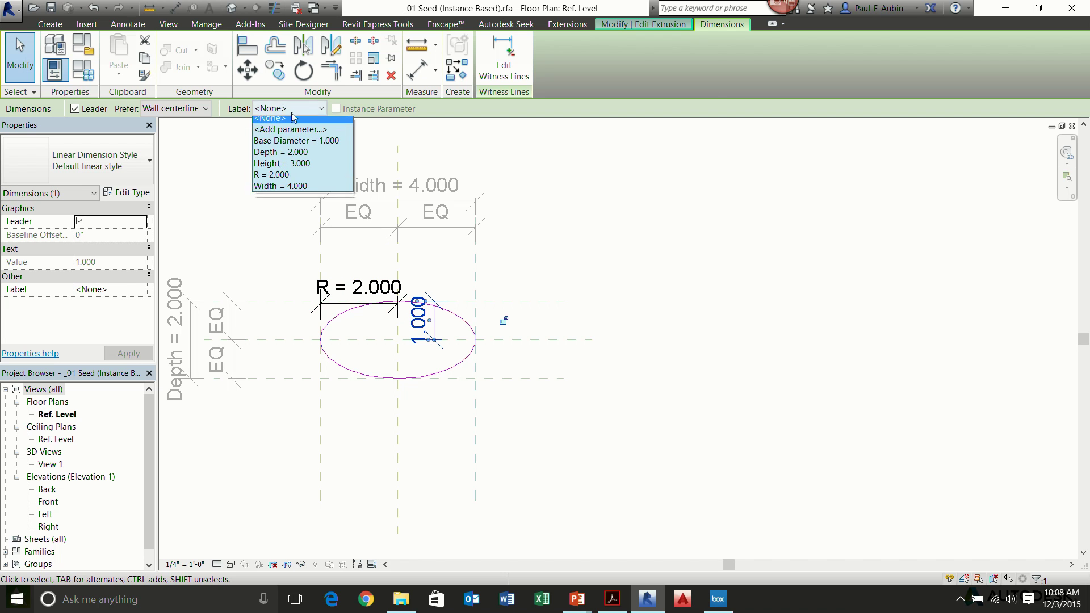
click(278, 131)
text(Y)
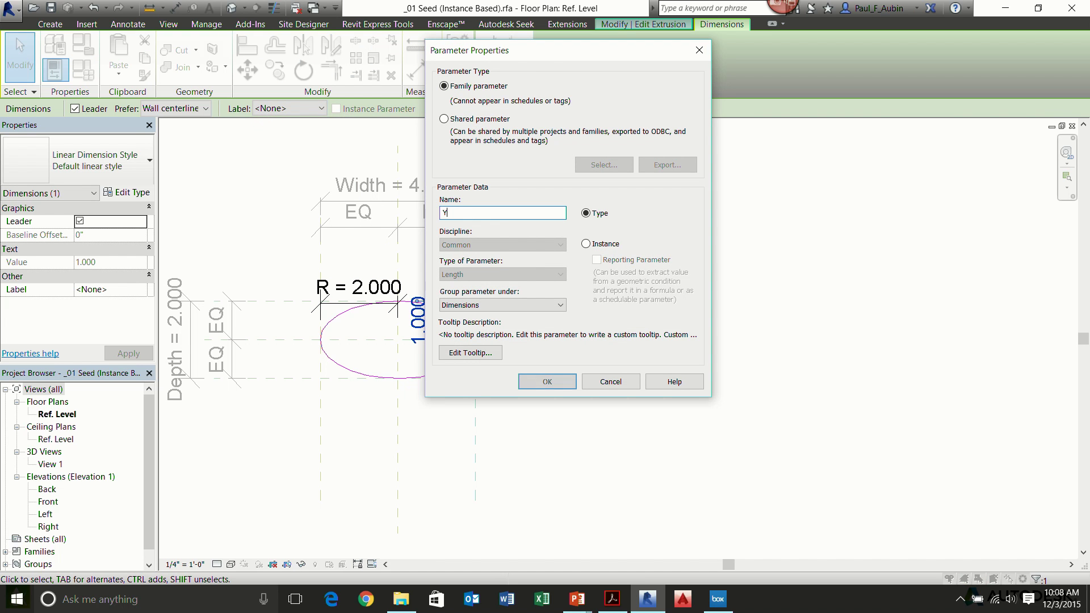
click(547, 381)
- Rename parameter R to X in the family types
click(80, 72)
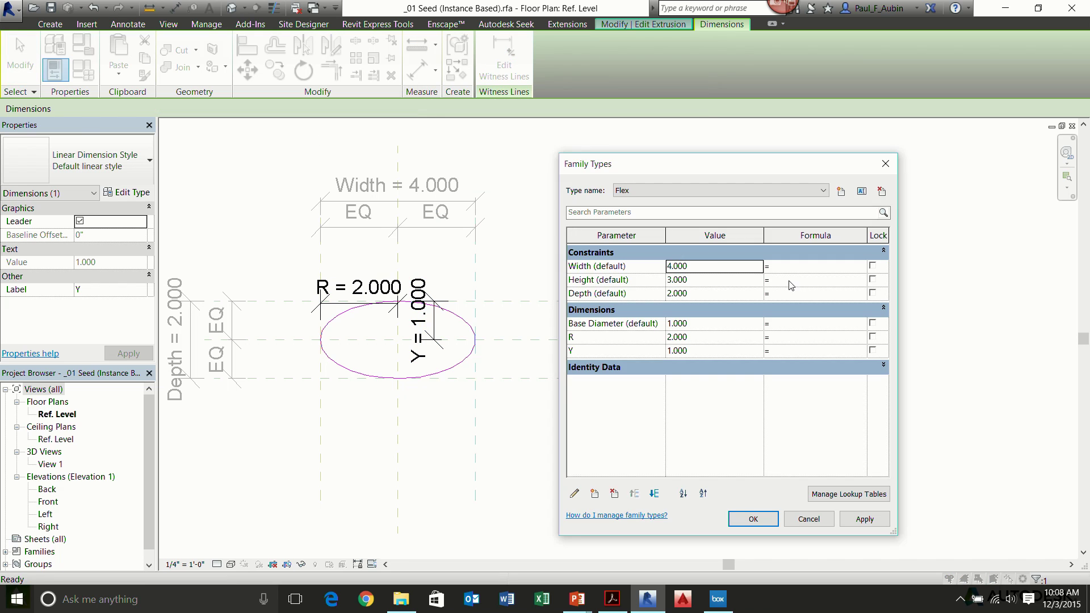
click(617, 337)
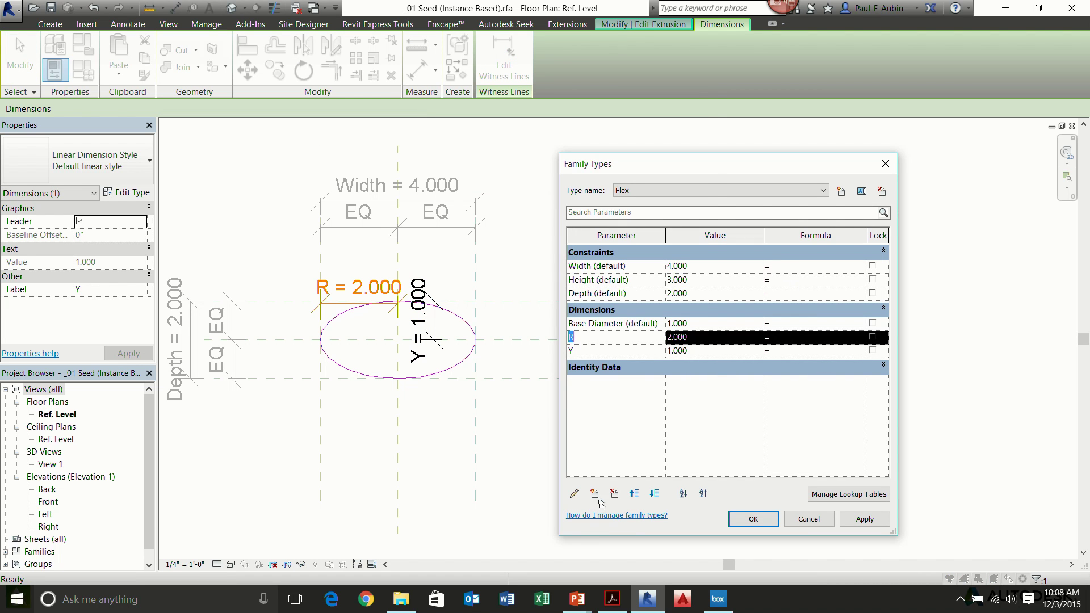
click(573, 493)
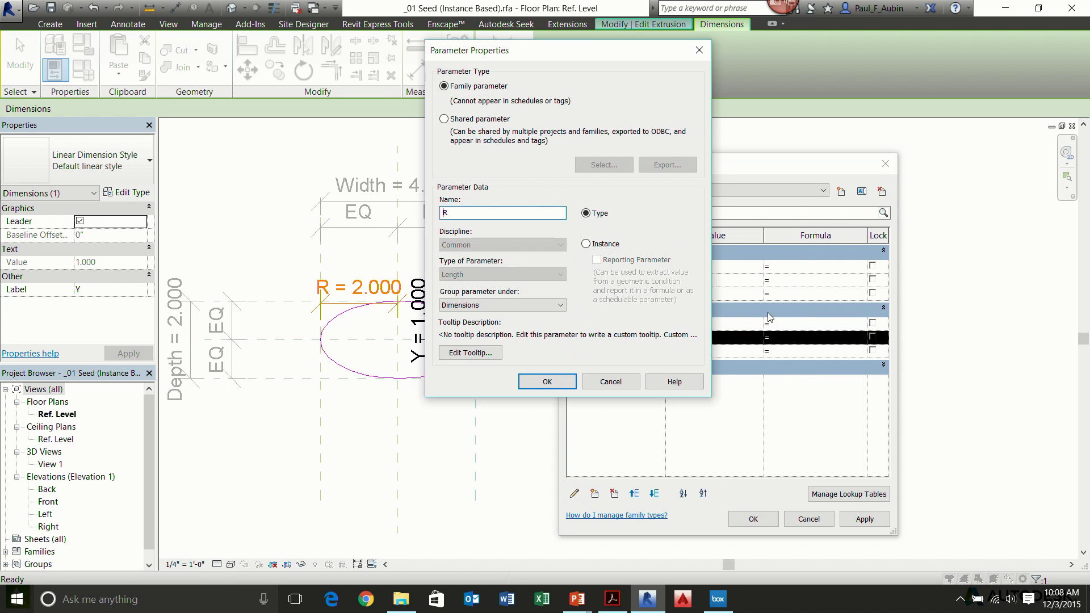
double_click(475, 211)
text(X)
click(547, 381)
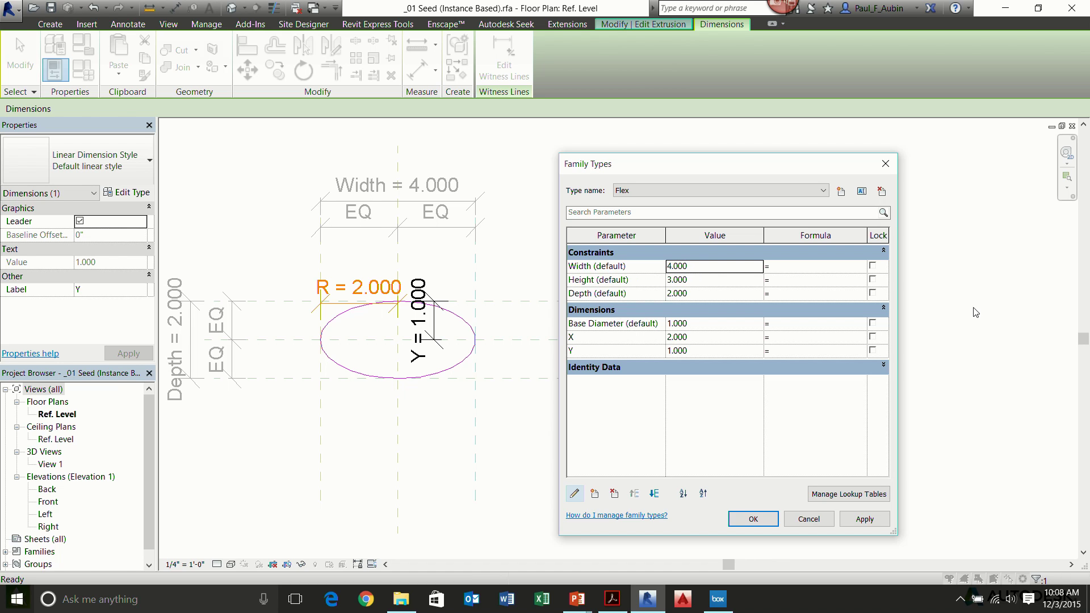
- Flex the ellipse by setting Y to 3.000 and X to 1.000, apply the values and leave the family types
click(714, 350)
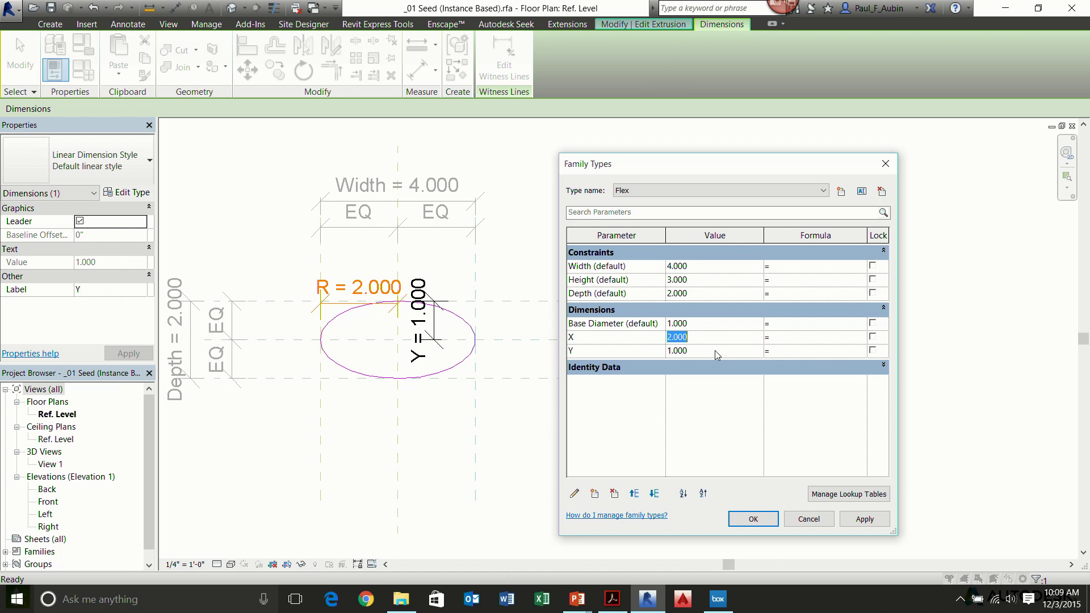
text(3)
click(715, 338)
text(1)
click(852, 526)
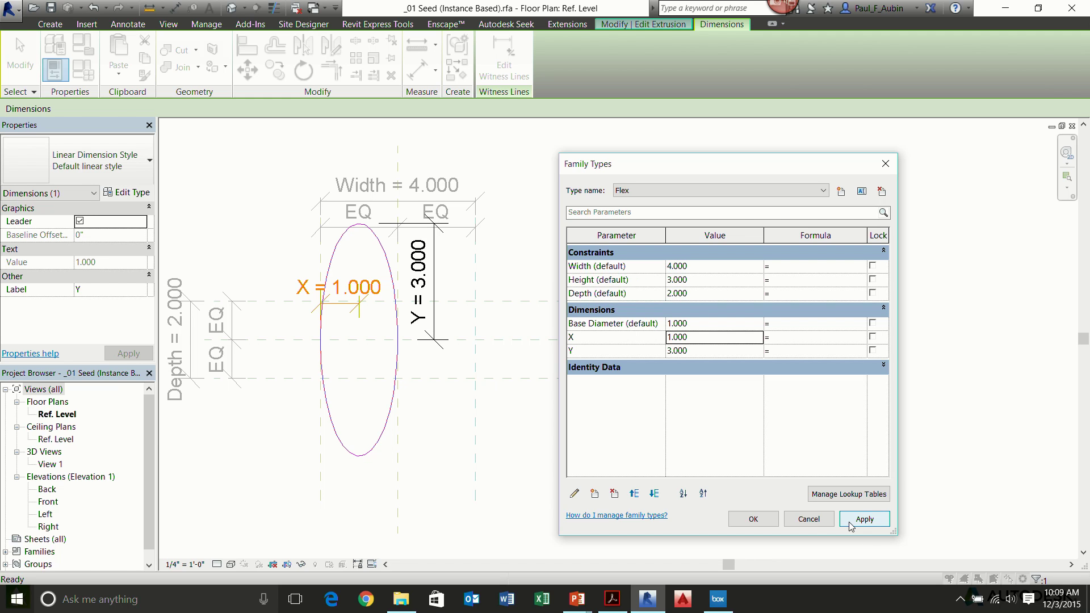
click(813, 528)
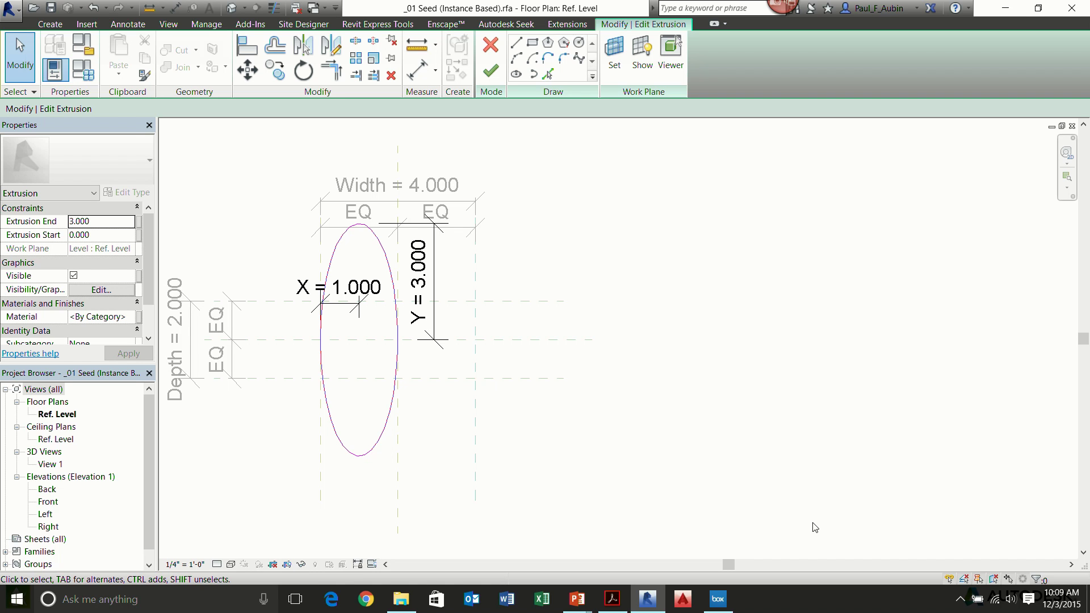
- Make the ellipse's center mark visible
click(375, 443)
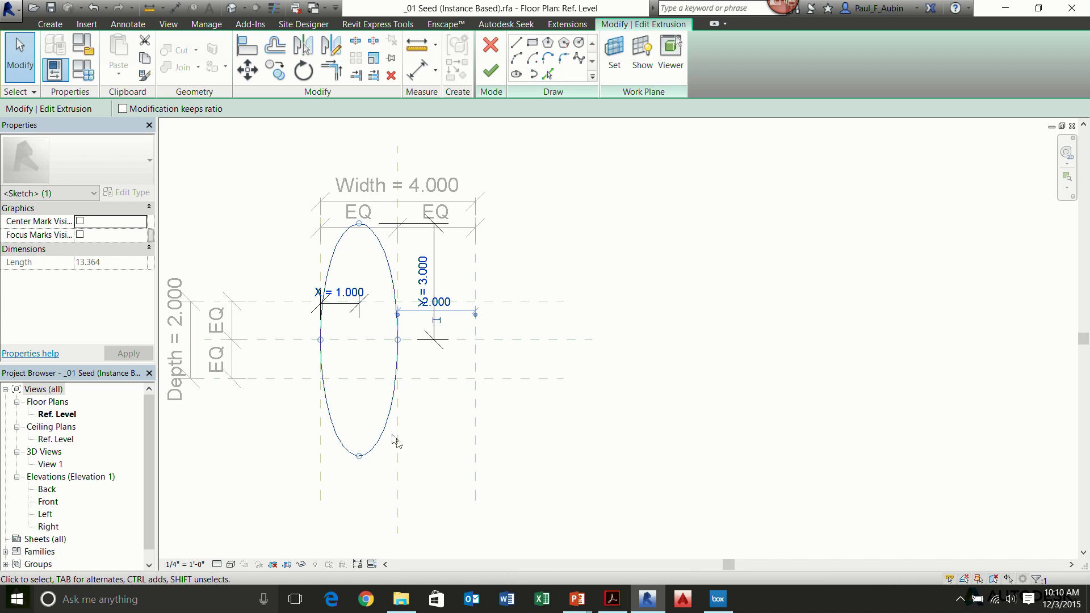
click(79, 221)
click(443, 480)
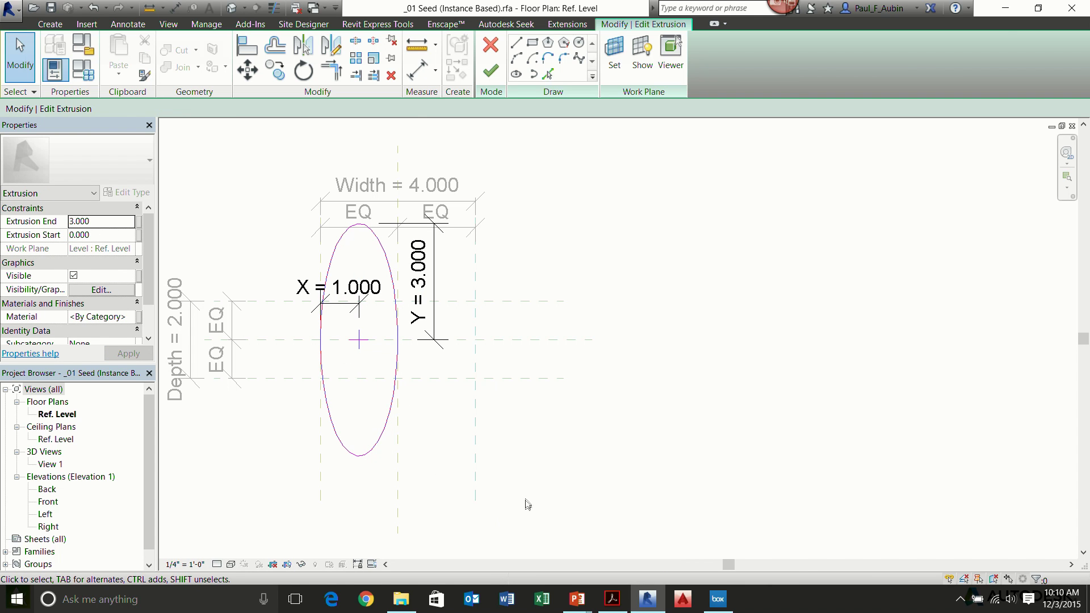
- Align the ellipse's center mark to the vertical and horizontal center reference planes
key(a)
key(l)
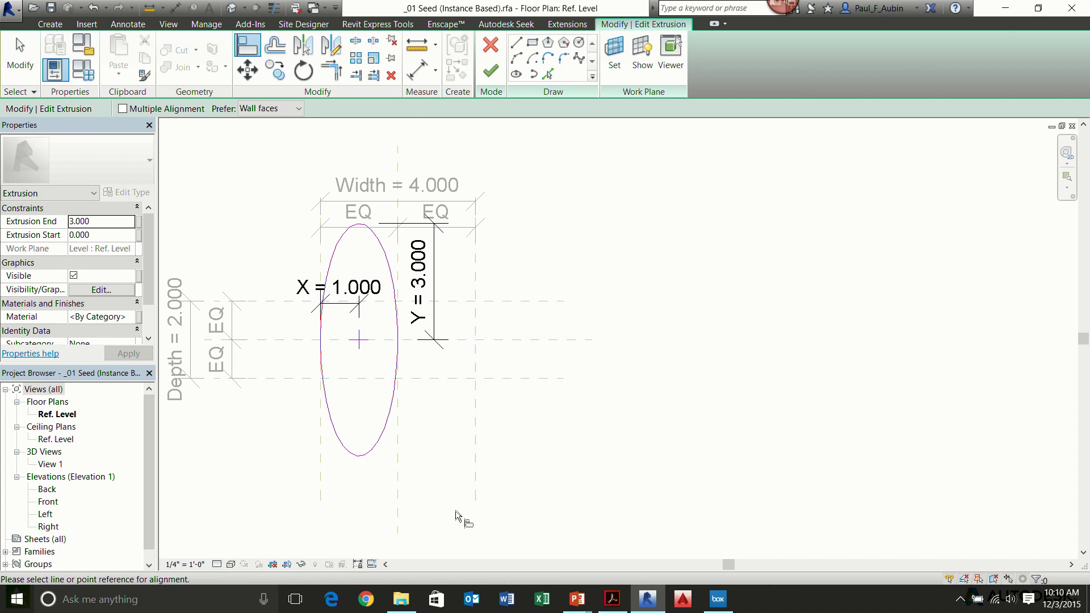
click(398, 476)
click(363, 343)
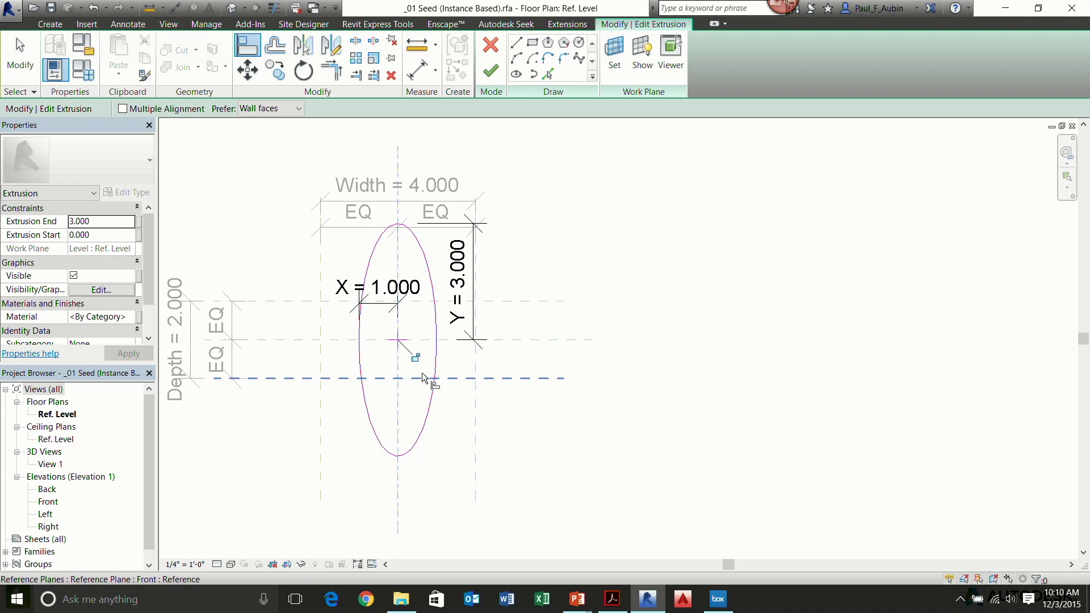
click(511, 343)
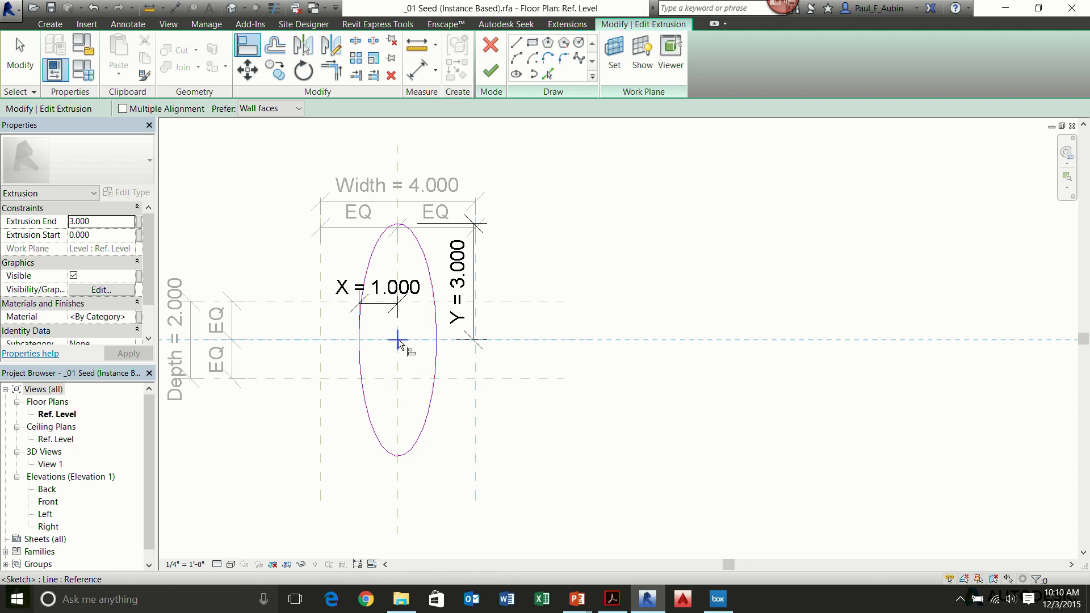
click(396, 354)
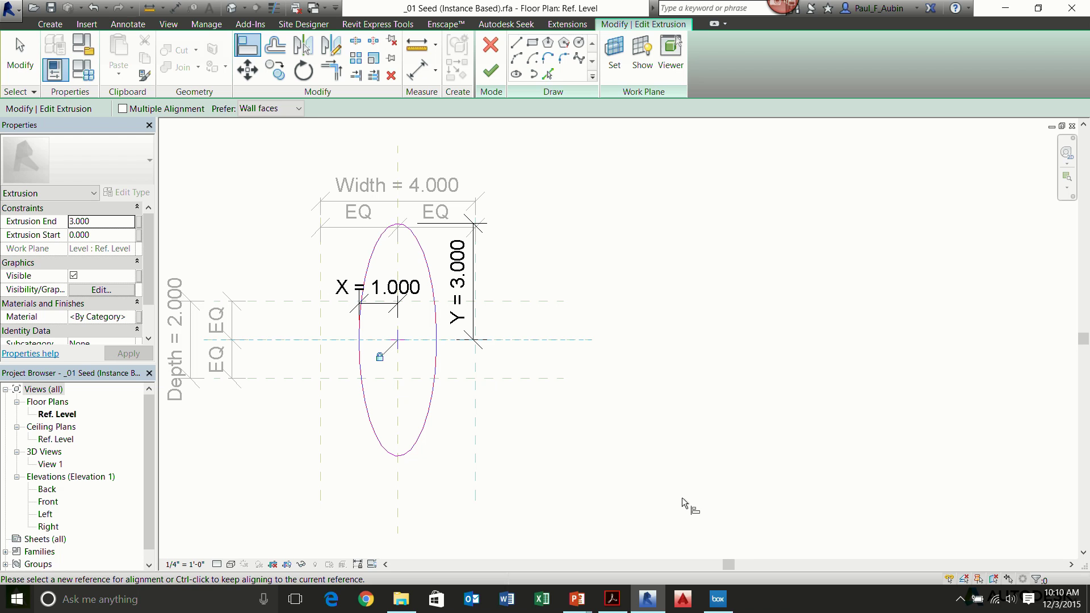
key(Escape)
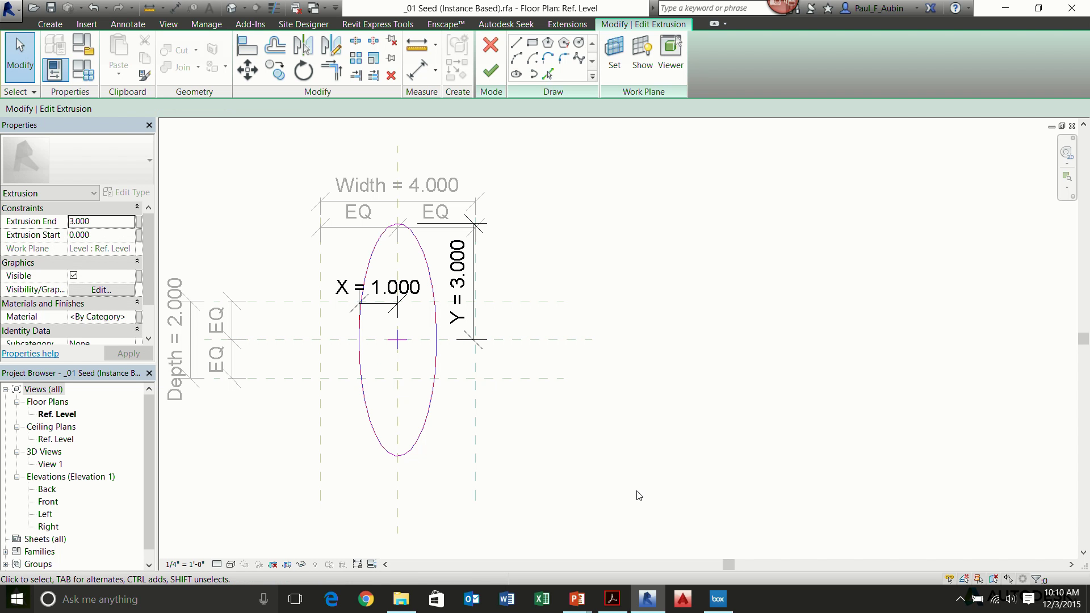
- Close the _01 Seed (Instance Based) family without saving the changes
click(10, 9)
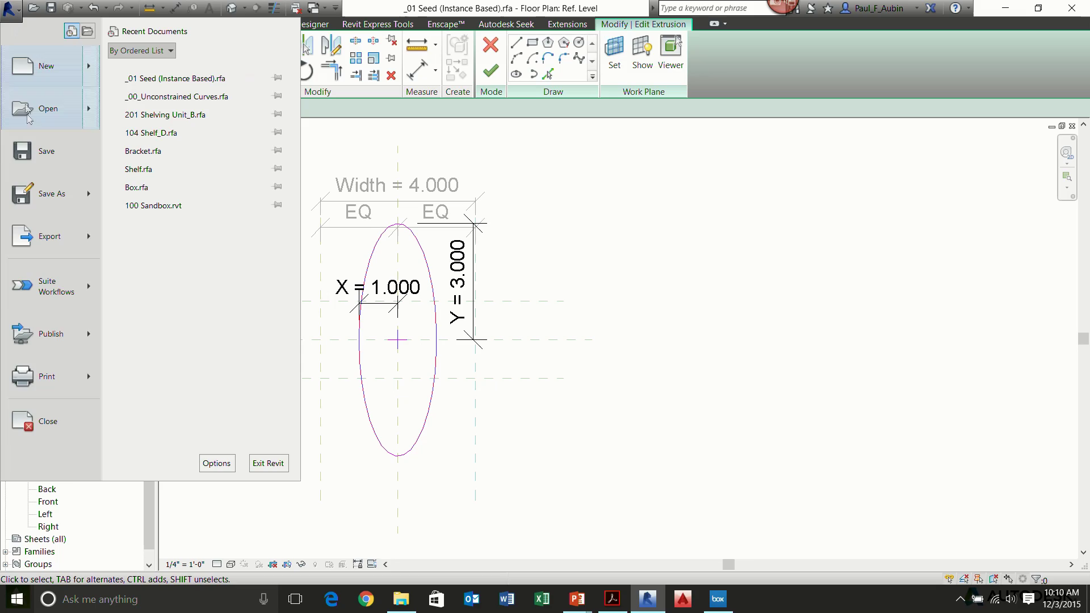
click(66, 423)
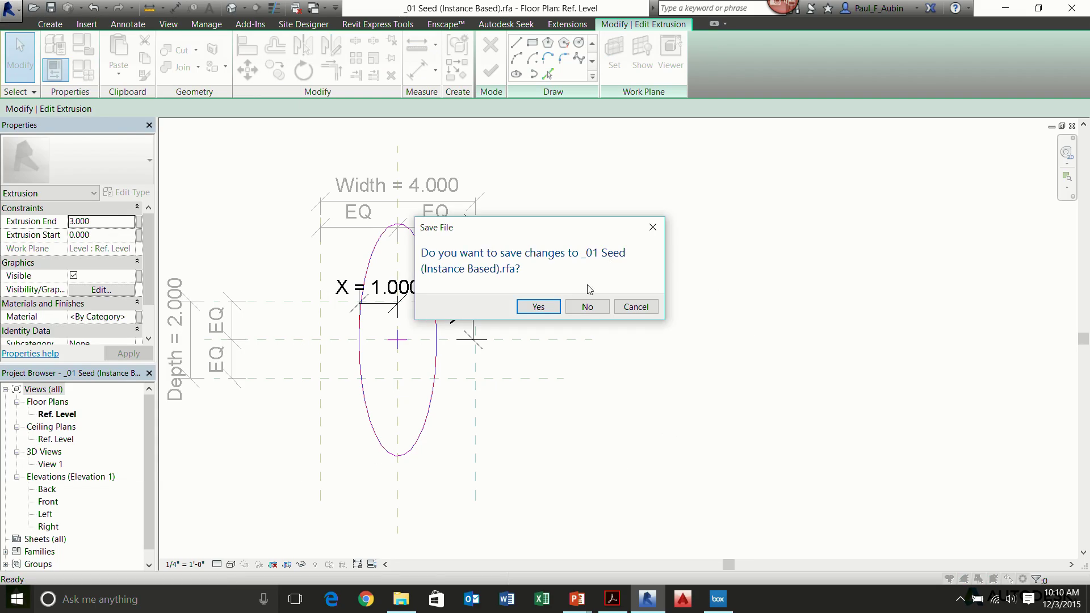
click(586, 308)
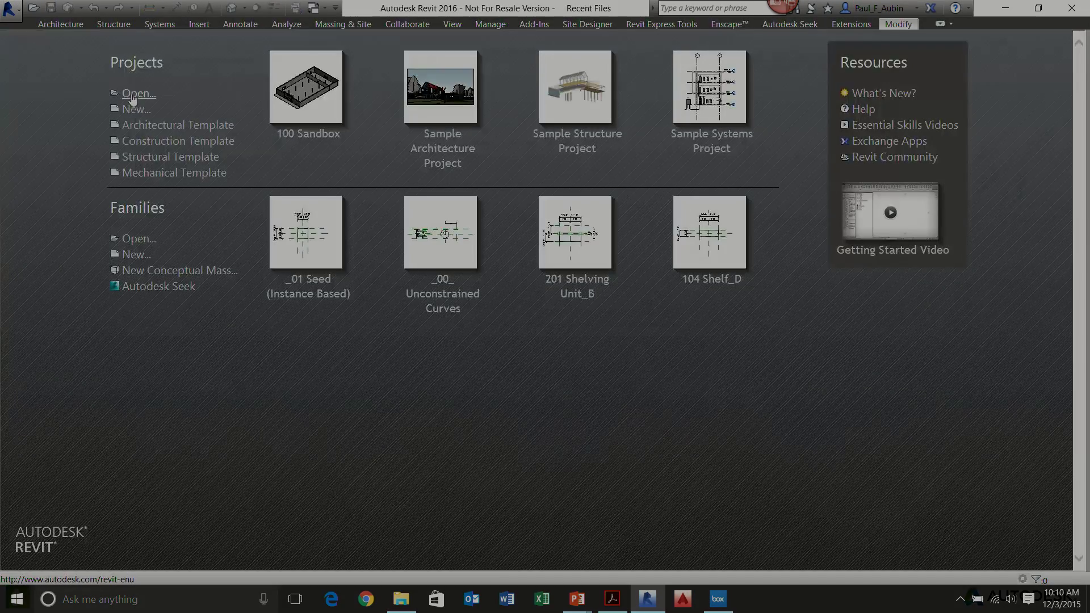